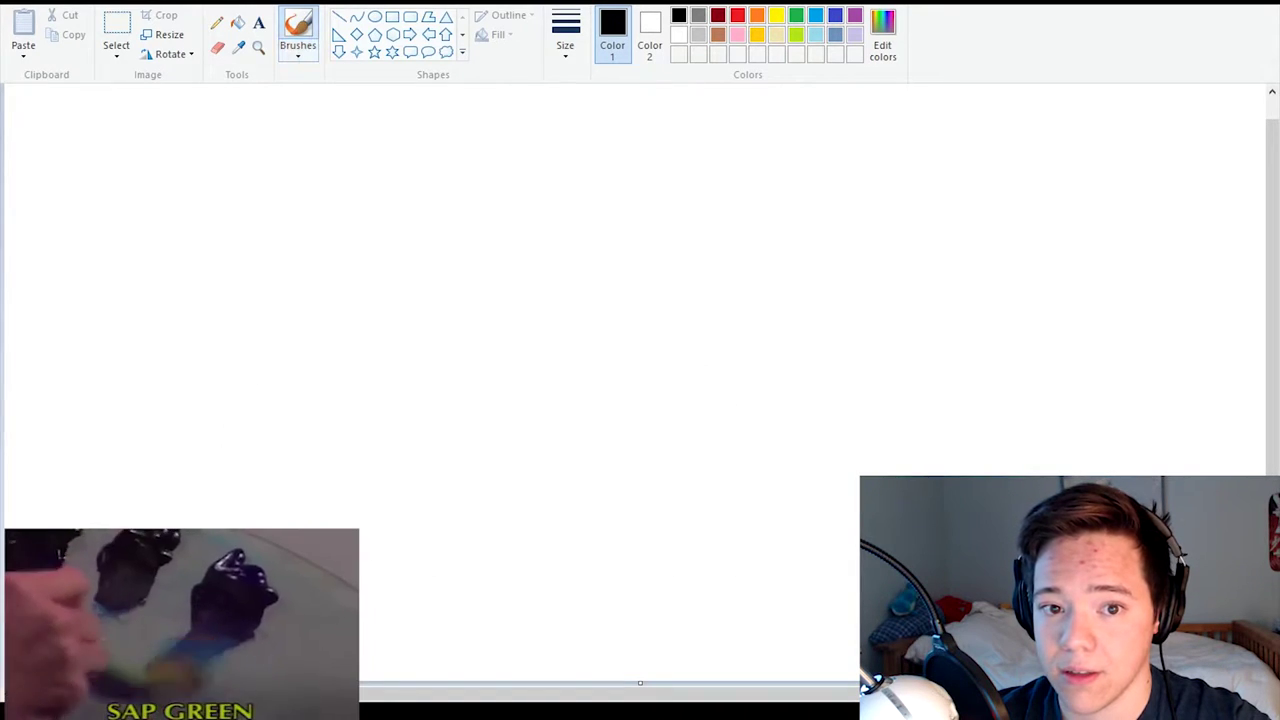
Set the brush to its thickest size and paint a looping blue-gray cloud band across the top of the canvas
click(565, 35)
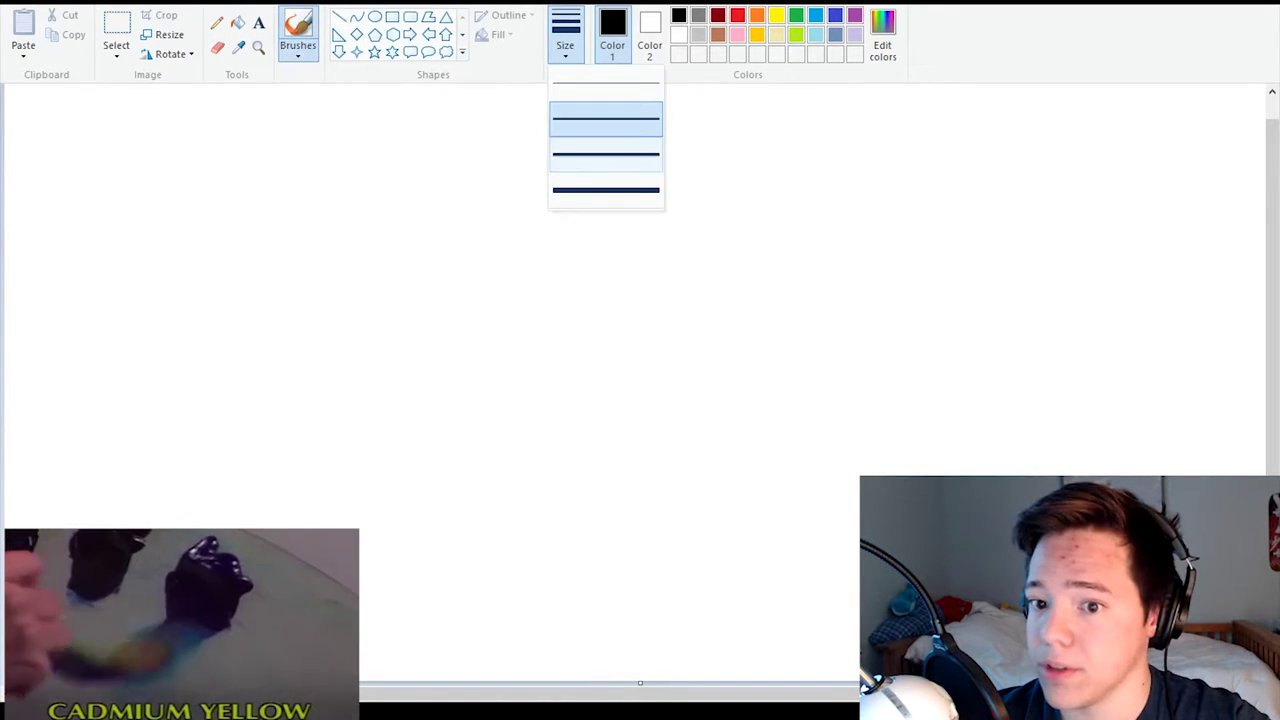
click(606, 190)
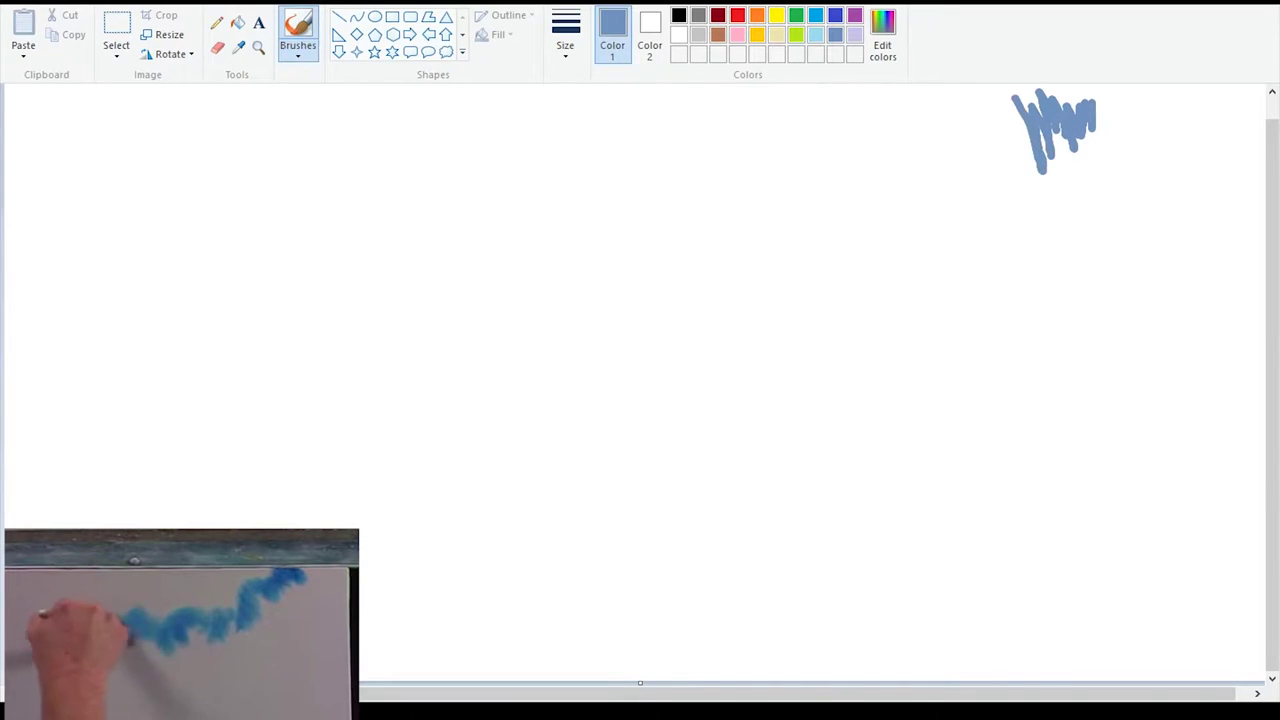
drag(1012, 97, 985, 125)
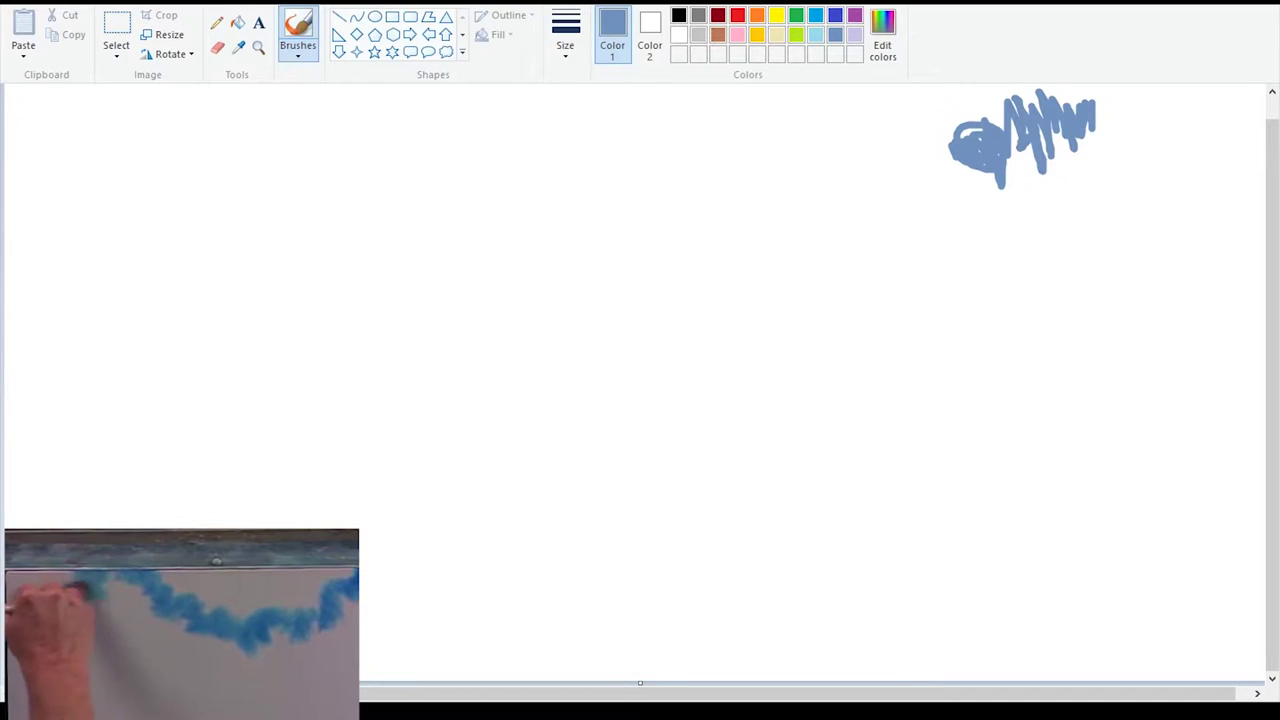
mouse_move(918, 155)
mouse_down()
mouse_move(897, 183)
mouse_move(935, 151)
mouse_up()
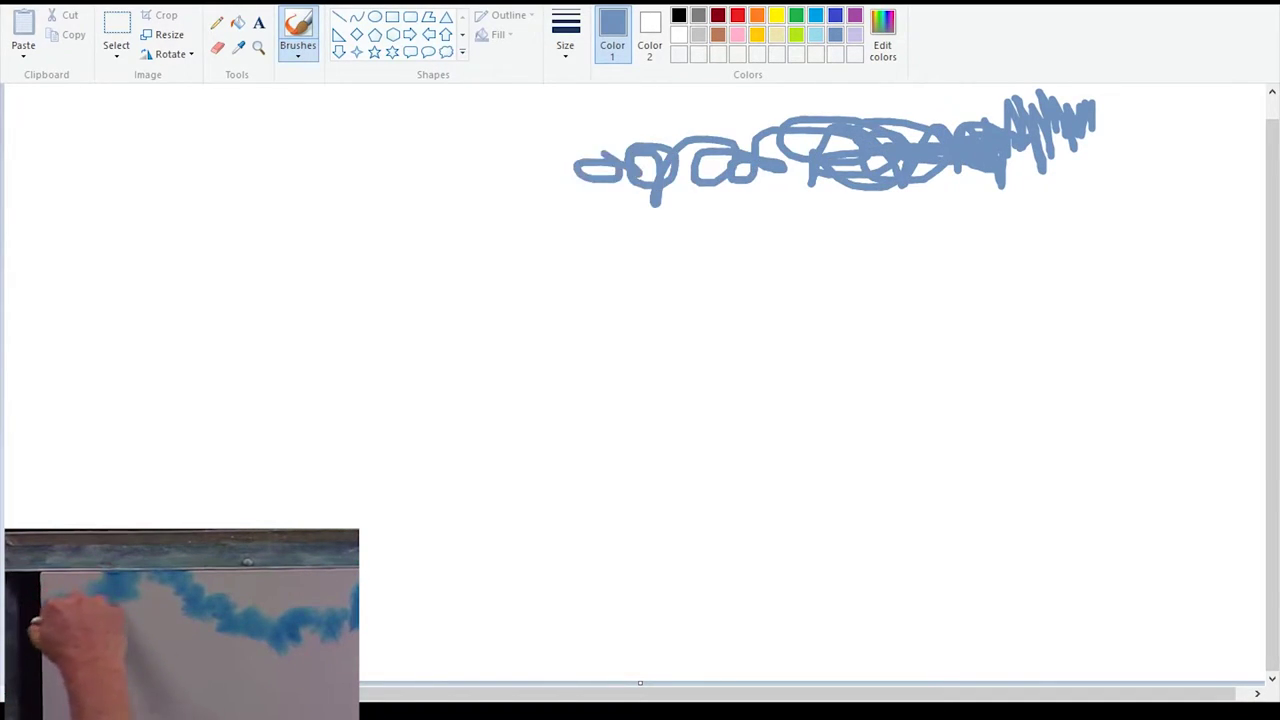
drag(390, 100, 210, 185)
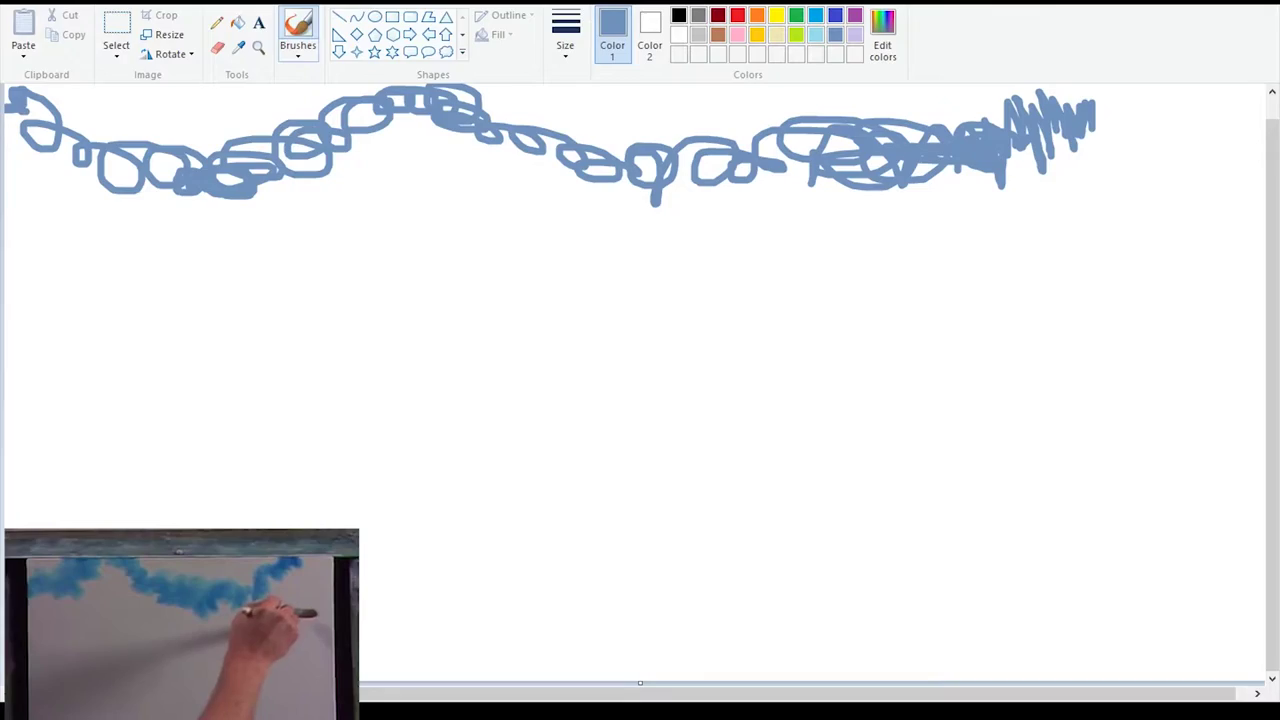
Switch to the Airbrush at the third size and spray blue-gray over the top cloud band out to the right edge
click(297, 30)
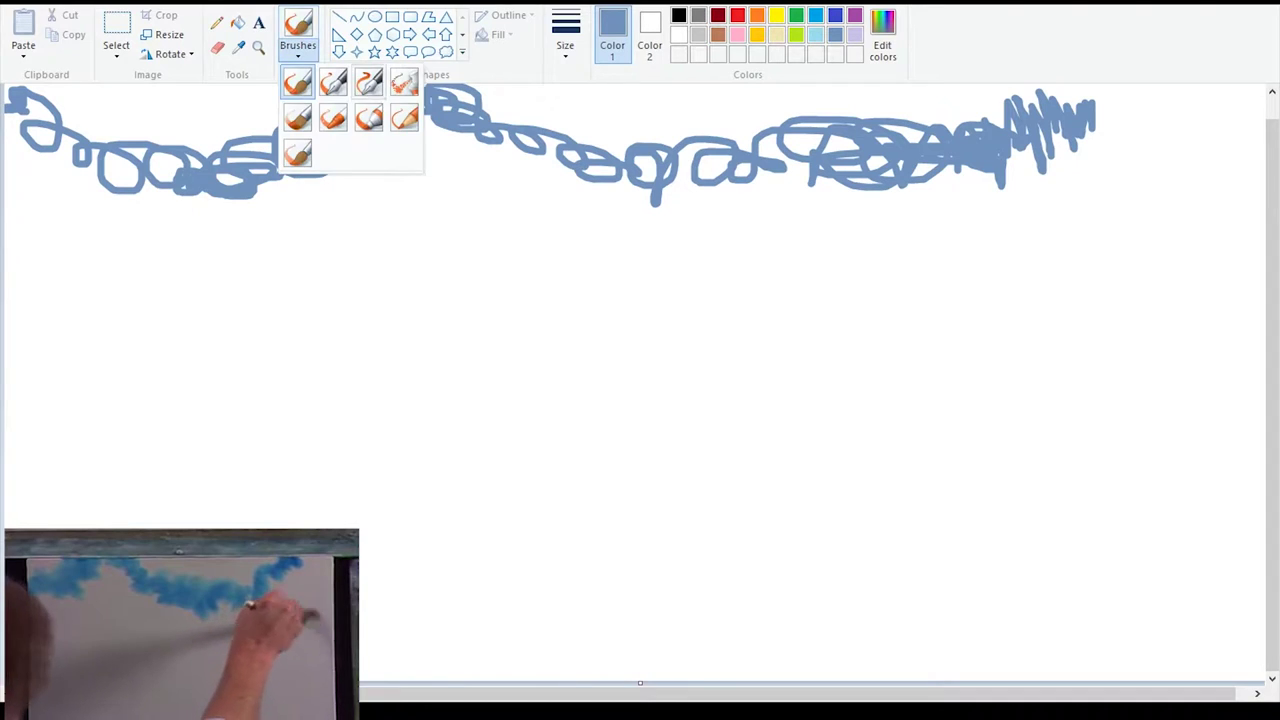
click(404, 84)
click(565, 35)
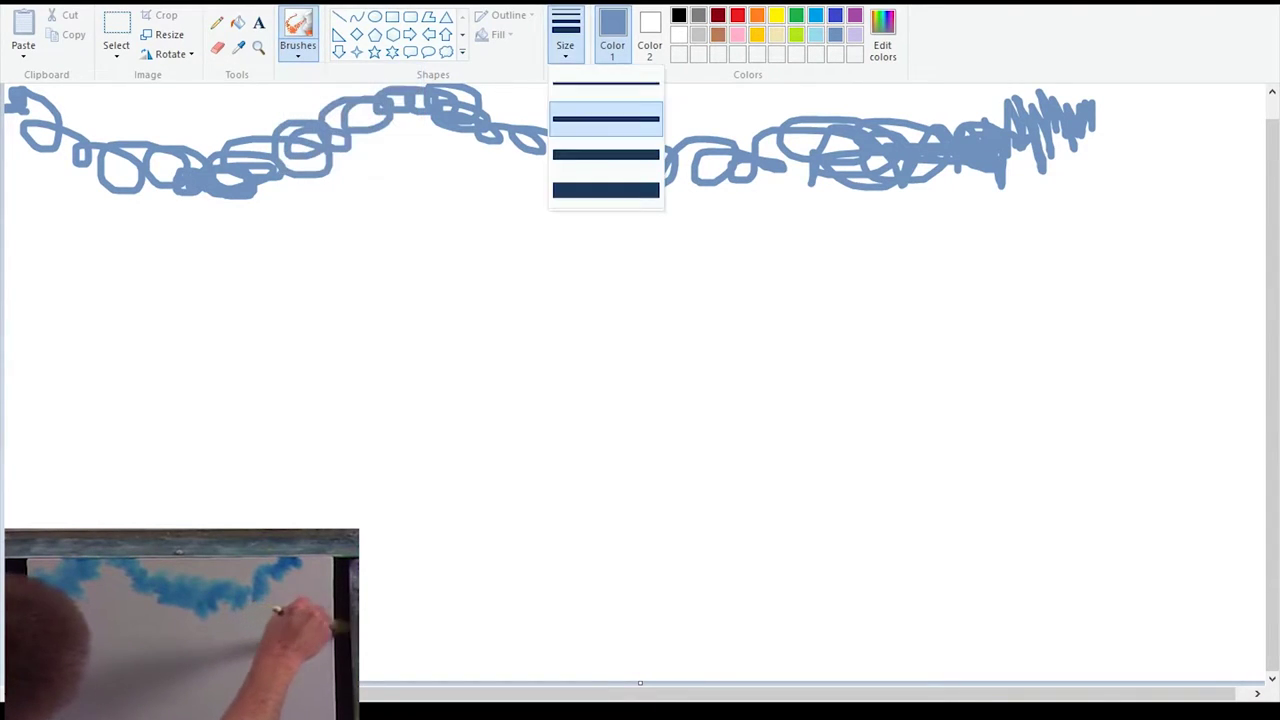
click(606, 154)
mouse_move(1062, 118)
mouse_down()
mouse_move(1075, 140)
mouse_move(1055, 150)
mouse_up()
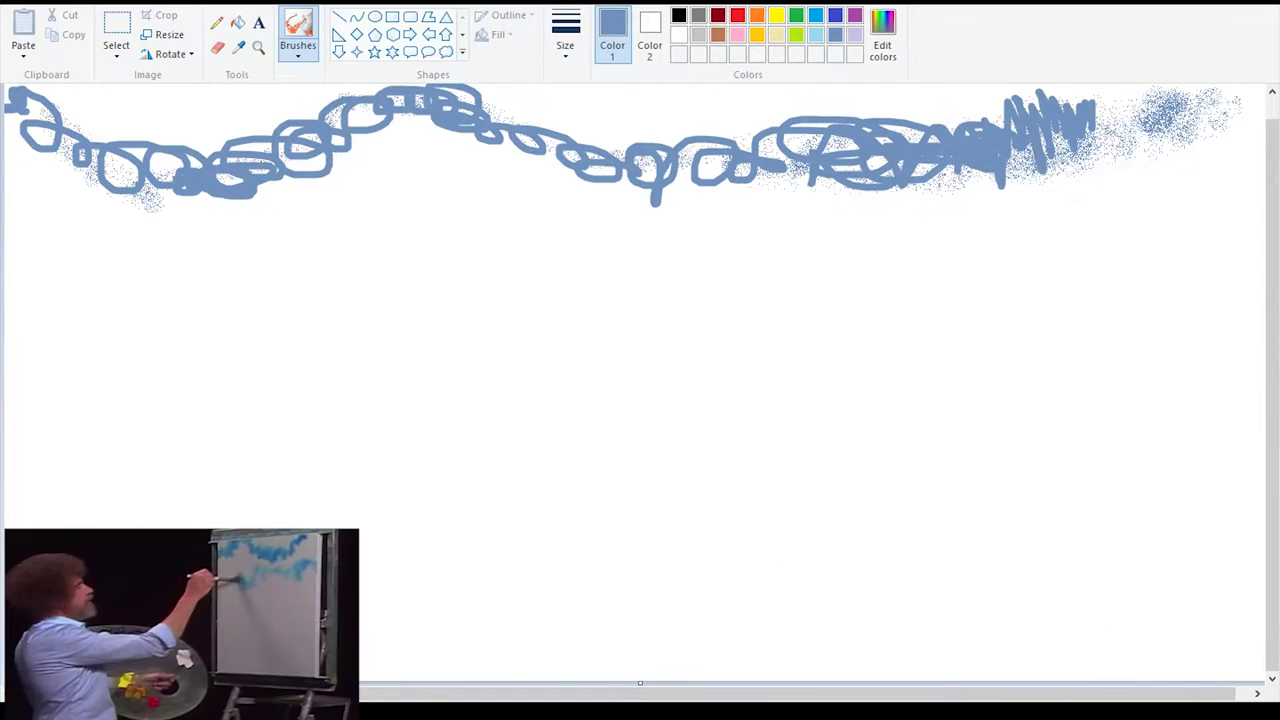
mouse_move(1160, 114)
mouse_down()
mouse_move(1120, 122)
mouse_move(1078, 104)
mouse_up()
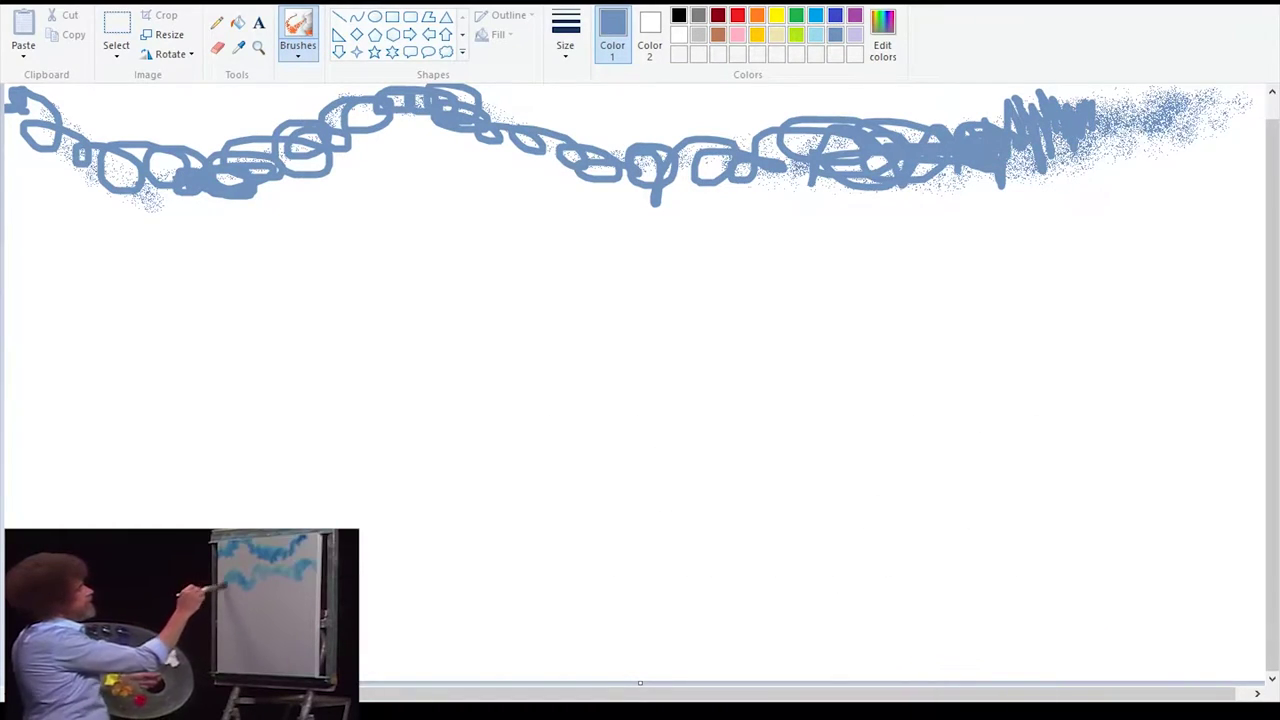
Spray a second wavy blue-gray cloud band below the first across the canvas and thicken both bands
mouse_move(1212, 212)
mouse_down()
mouse_move(1070, 245)
mouse_move(1025, 297)
mouse_up()
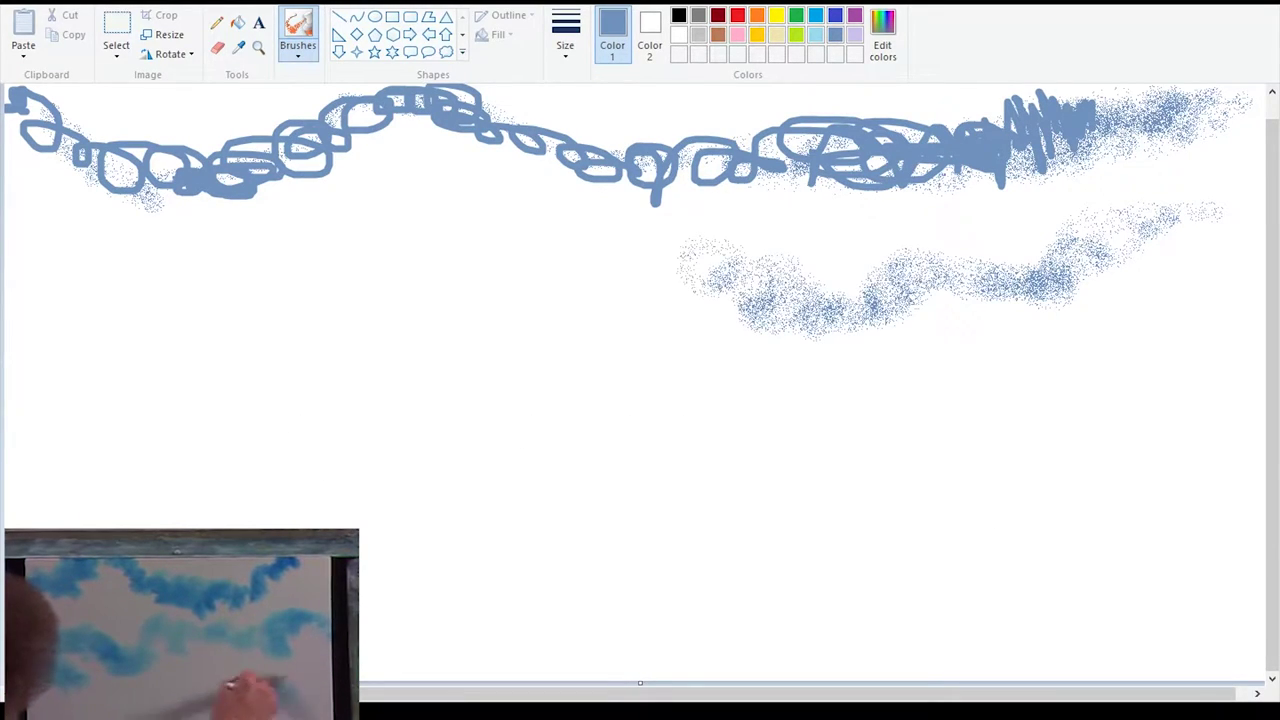
drag(690, 260, 505, 275)
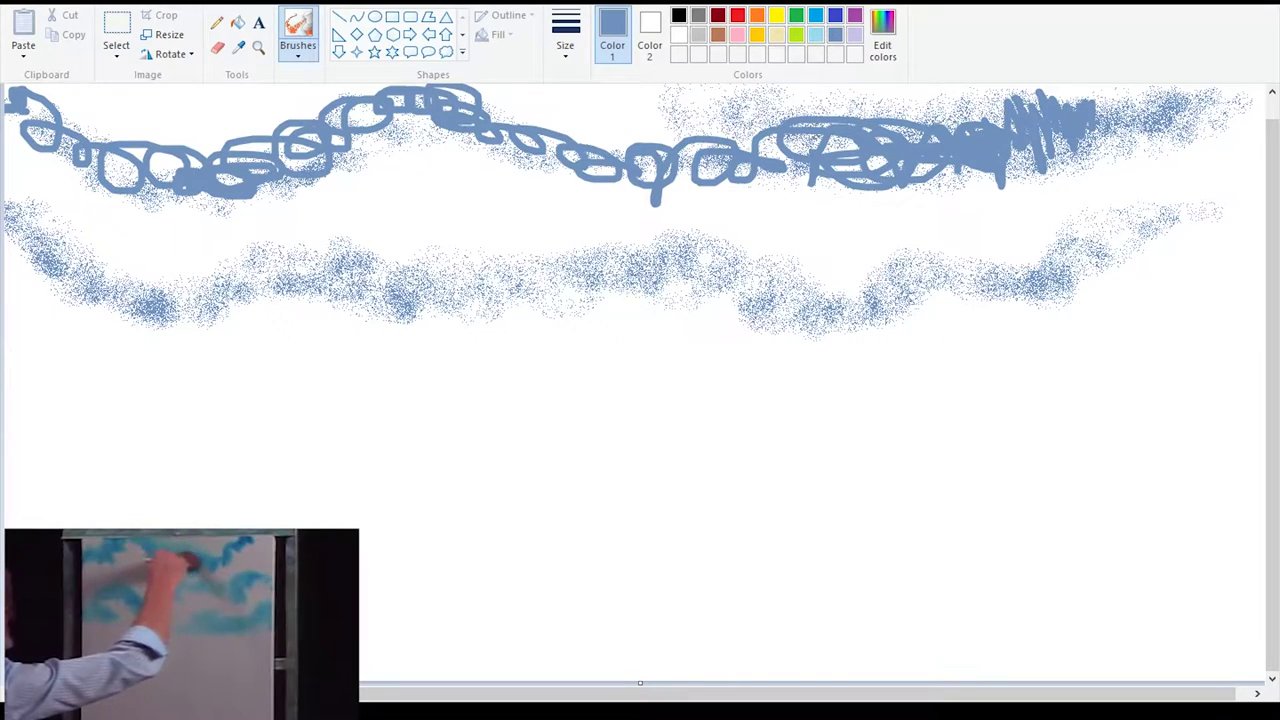
drag(676, 137, 662, 130)
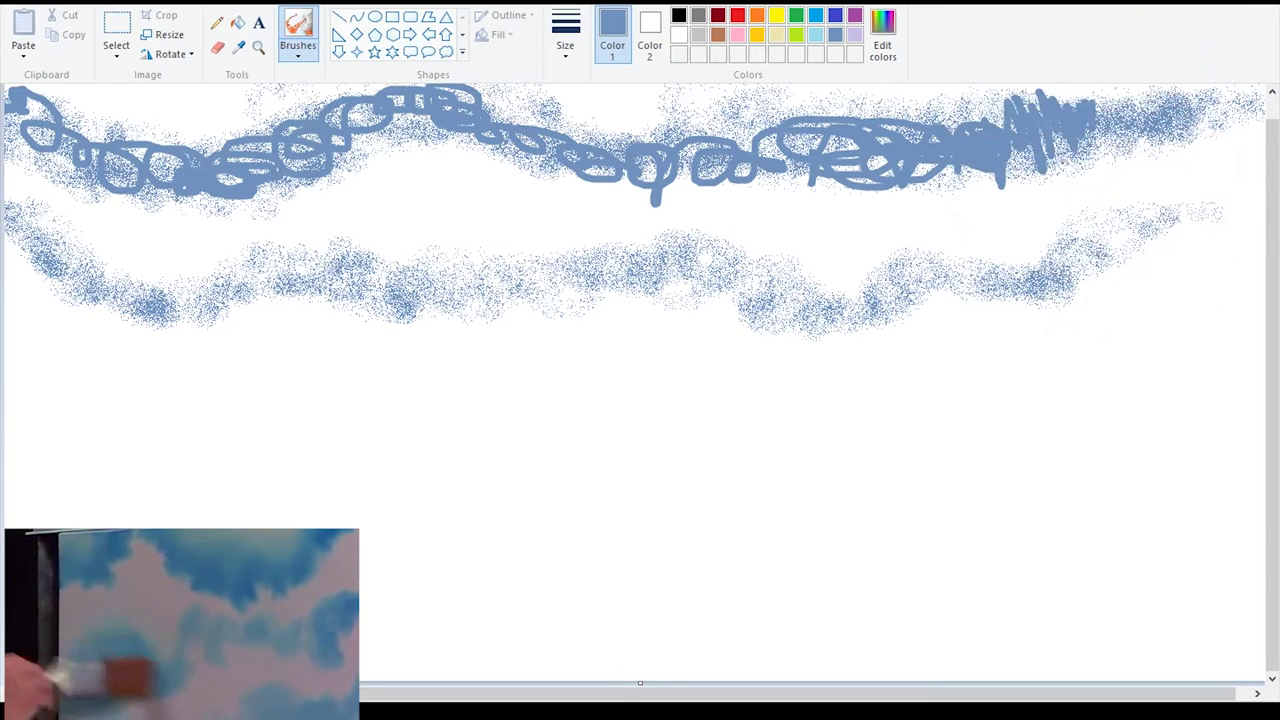
mouse_move(230, 180)
mouse_down()
mouse_move(268, 204)
mouse_move(195, 206)
mouse_up()
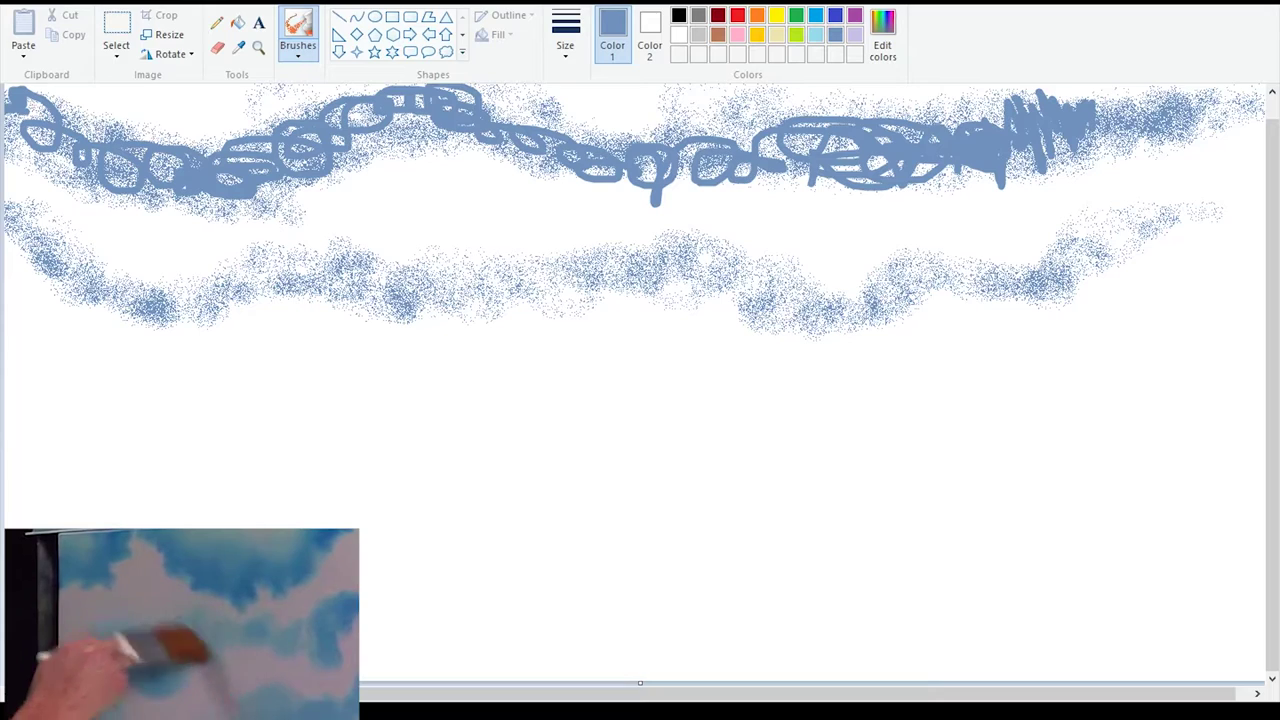
drag(296, 322, 366, 328)
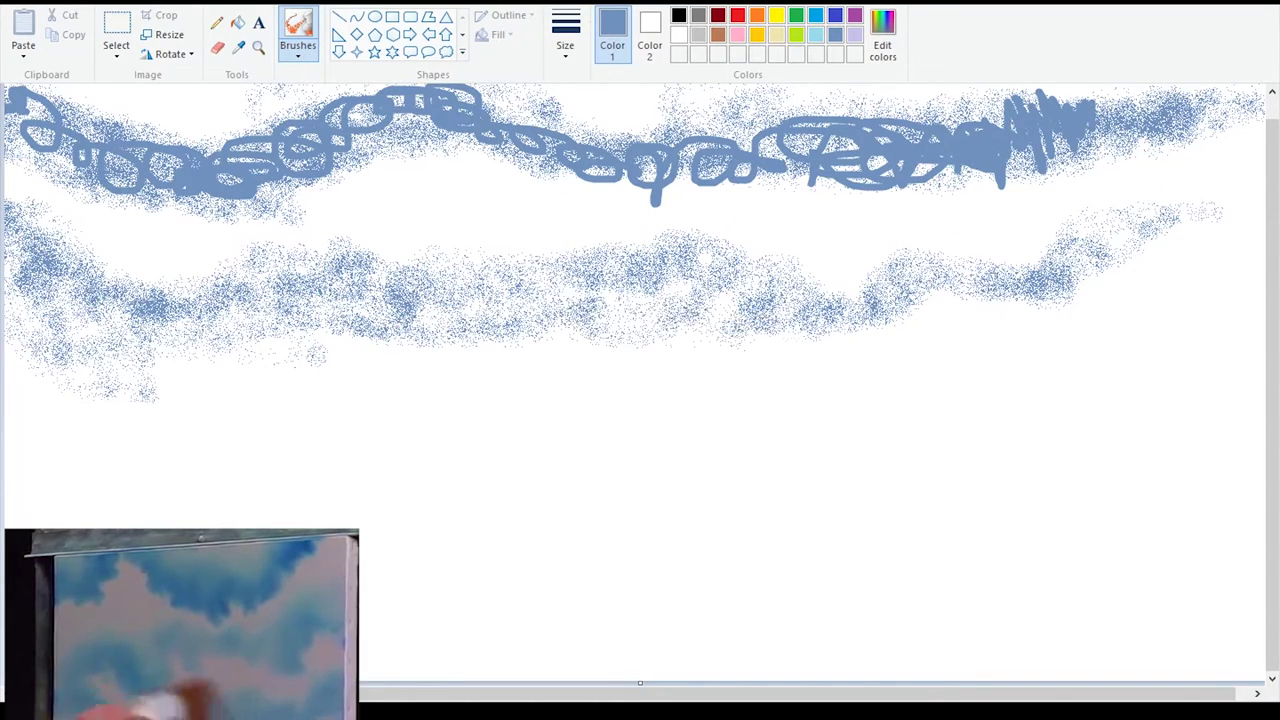
mouse_move(800, 345)
mouse_down()
mouse_move(1000, 320)
mouse_move(1180, 270)
mouse_move(1250, 215)
mouse_up()
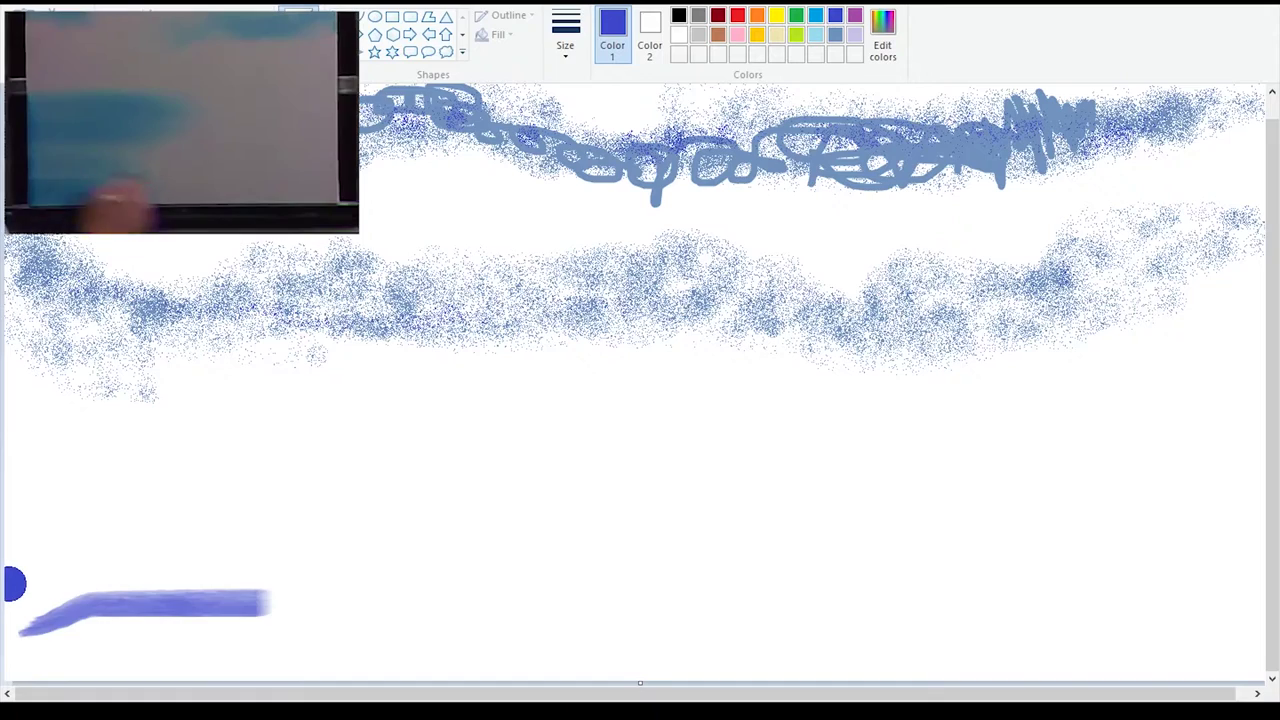
Paint overlapping horizontal indigo water strokes across the lower-left part of the canvas
mouse_move(10, 589)
mouse_down()
mouse_move(156, 586)
mouse_move(214, 564)
mouse_up()
drag(80, 555, 285, 548)
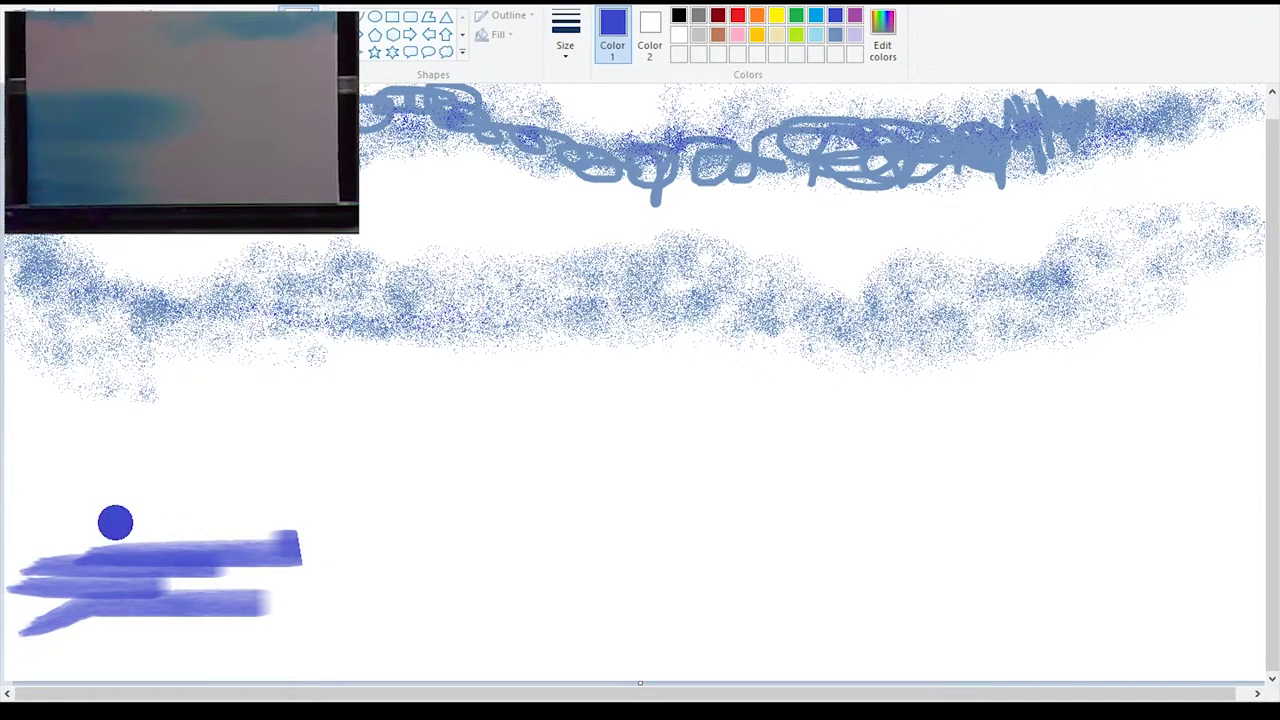
drag(8, 528, 388, 527)
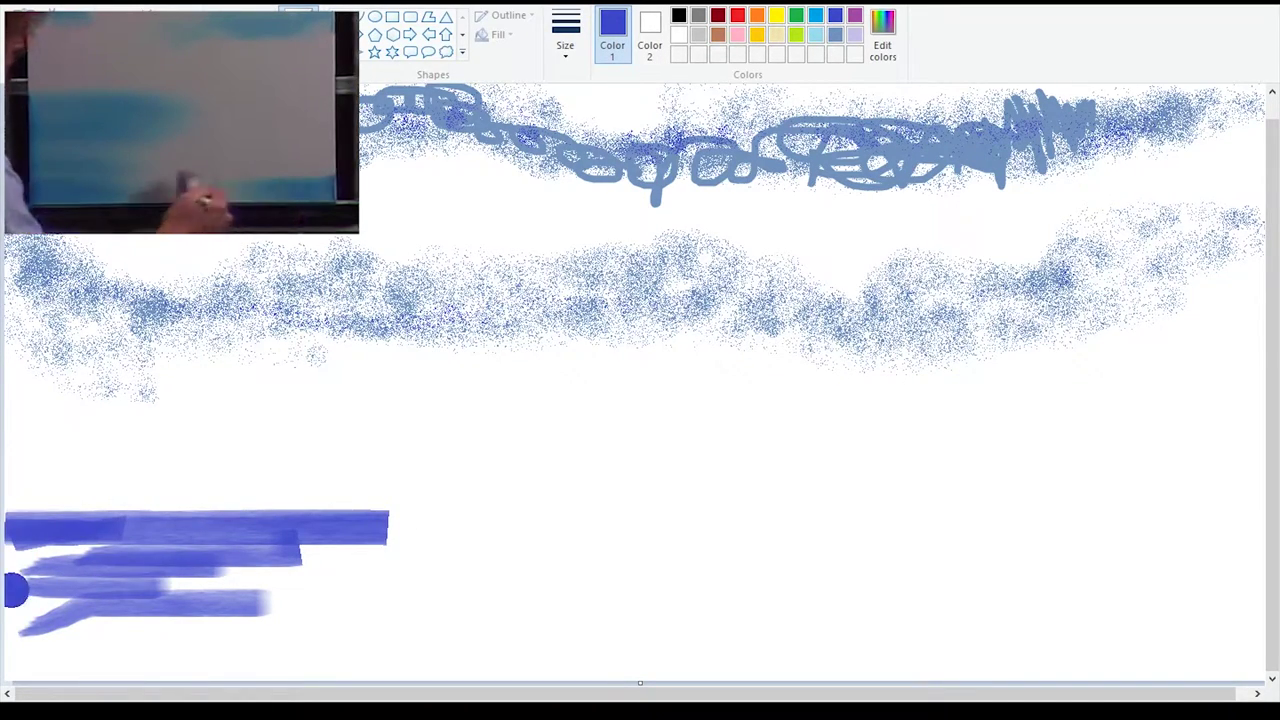
drag(134, 574, 250, 576)
drag(10, 600, 330, 600)
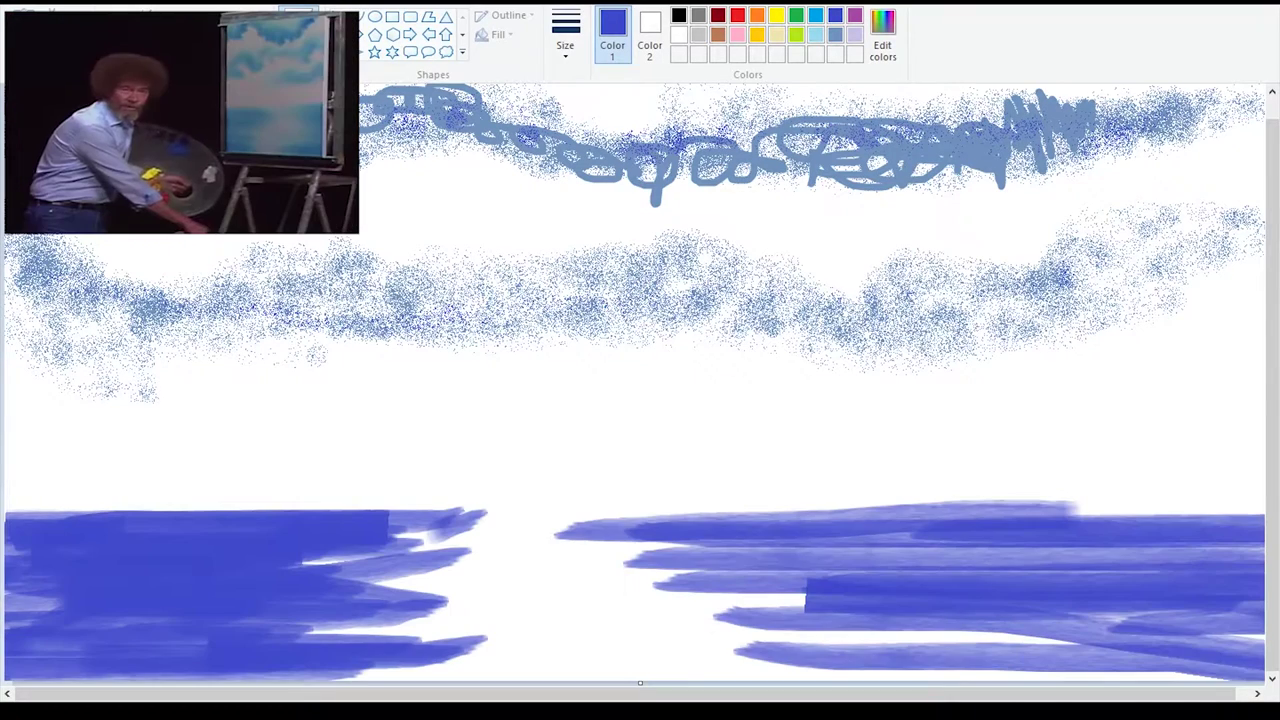
Fill in the lower-right water with horizontal indigo strokes and extend the water from both sides toward the center
mouse_move(716, 610)
mouse_down()
mouse_move(912, 640)
mouse_move(1160, 638)
mouse_up()
drag(1166, 638, 711, 631)
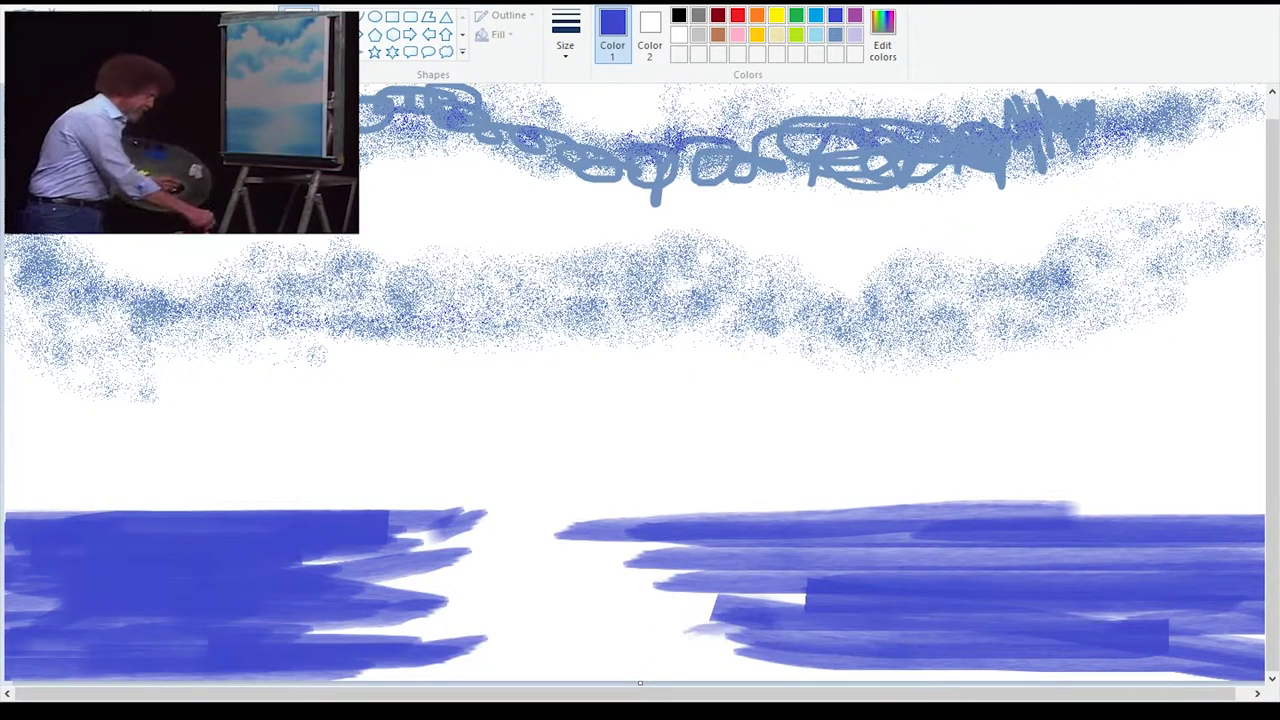
mouse_move(1169, 672)
mouse_down()
mouse_move(787, 670)
mouse_move(1122, 670)
mouse_up()
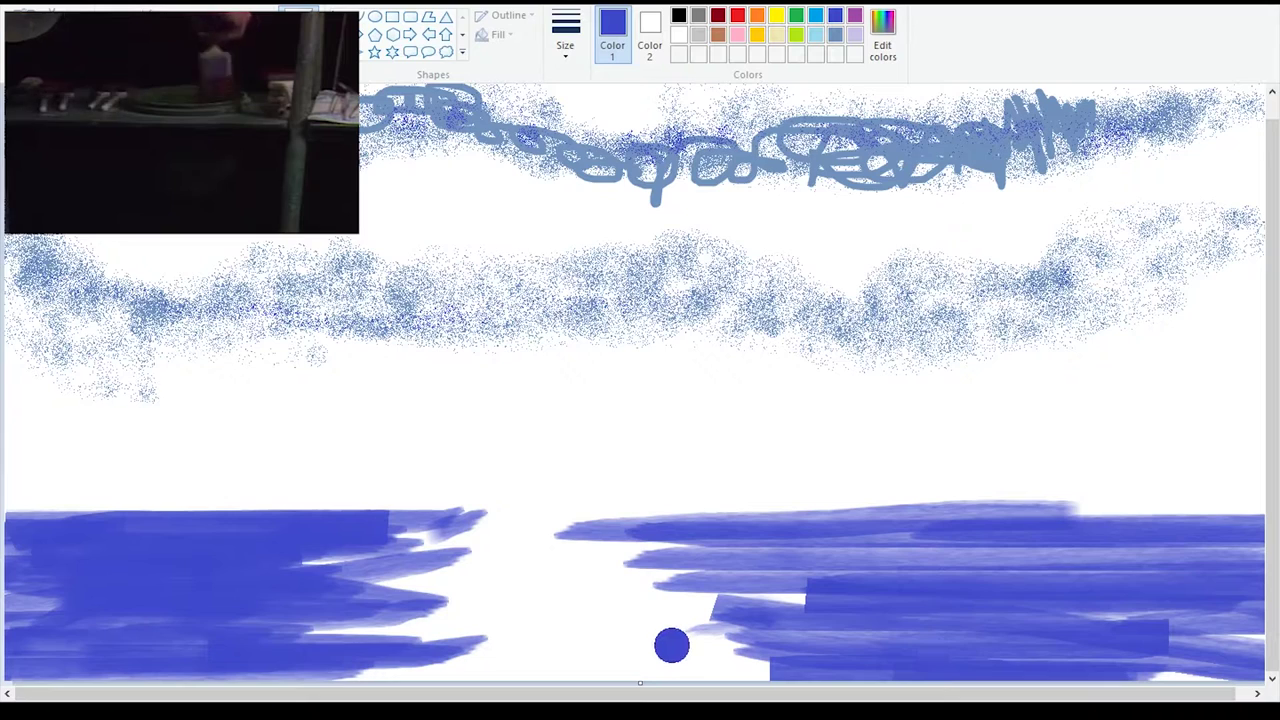
mouse_move(680, 664)
mouse_down()
mouse_move(840, 674)
mouse_move(722, 663)
mouse_up()
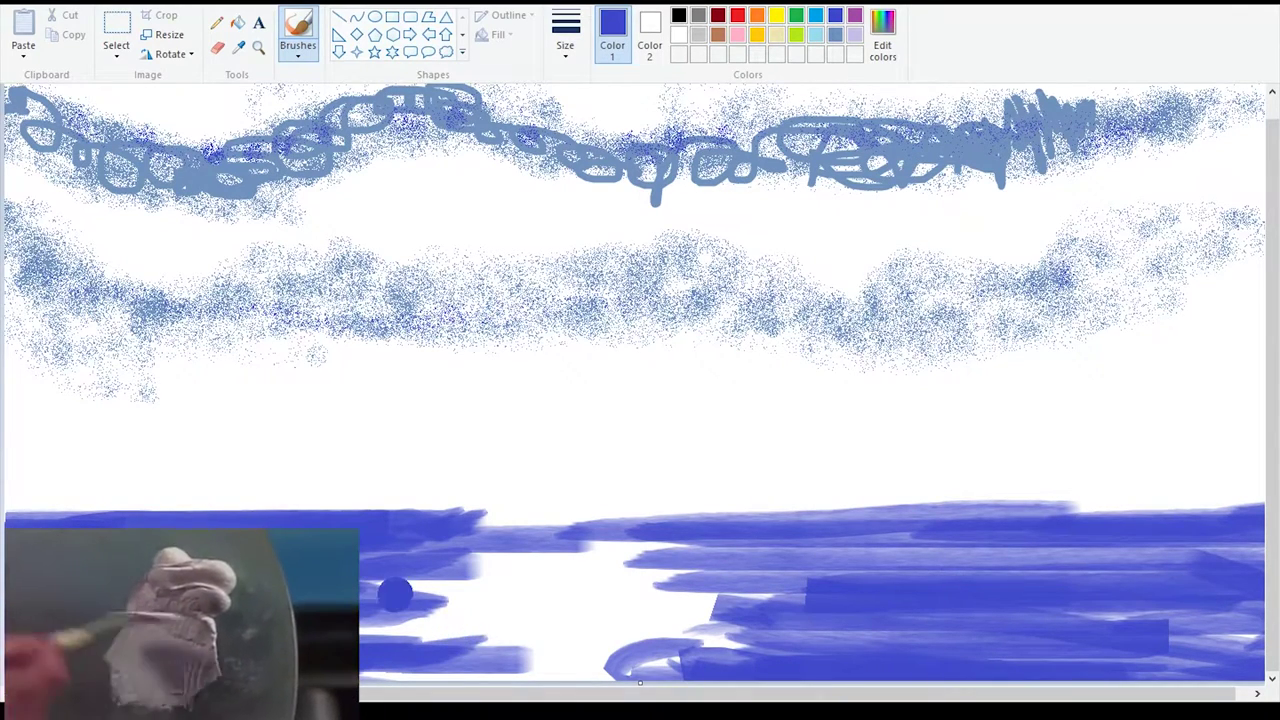
drag(395, 594, 433, 583)
mouse_move(643, 665)
mouse_down()
mouse_move(726, 623)
mouse_move(928, 627)
mouse_up()
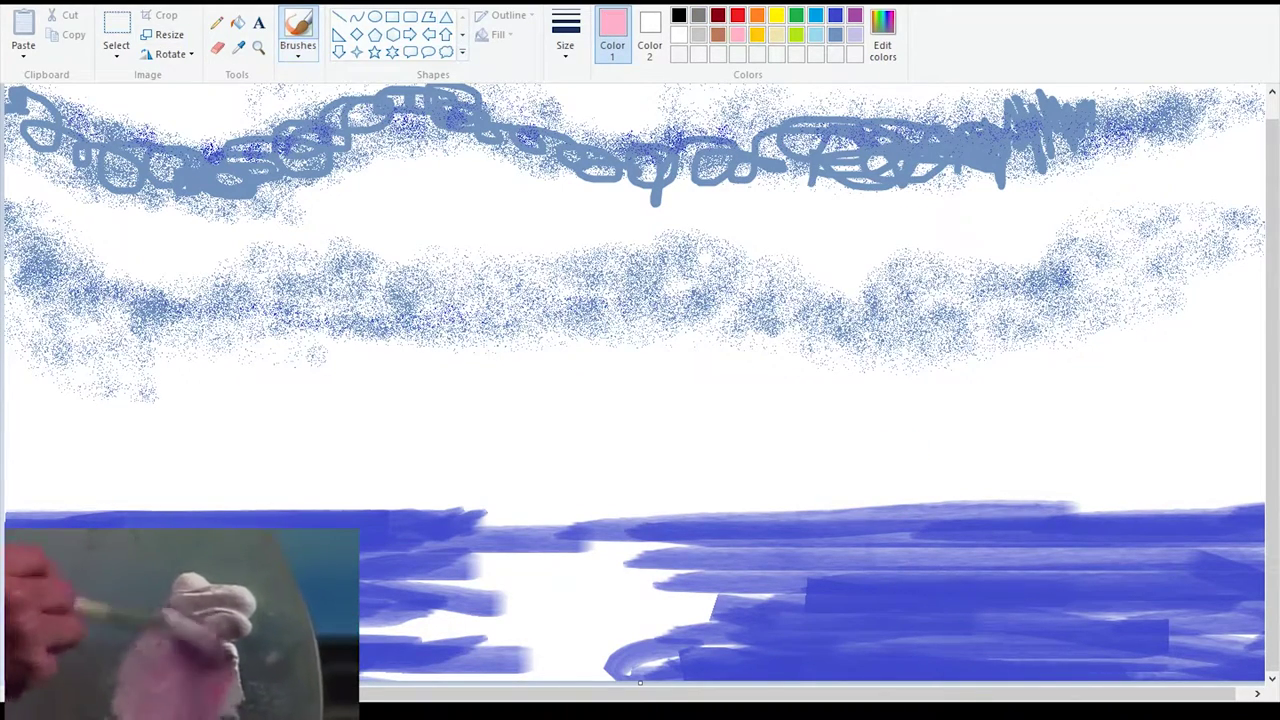
Switch to the Marker brush and paint two broad pink cloud bands across the sky, down to the water
click(298, 50)
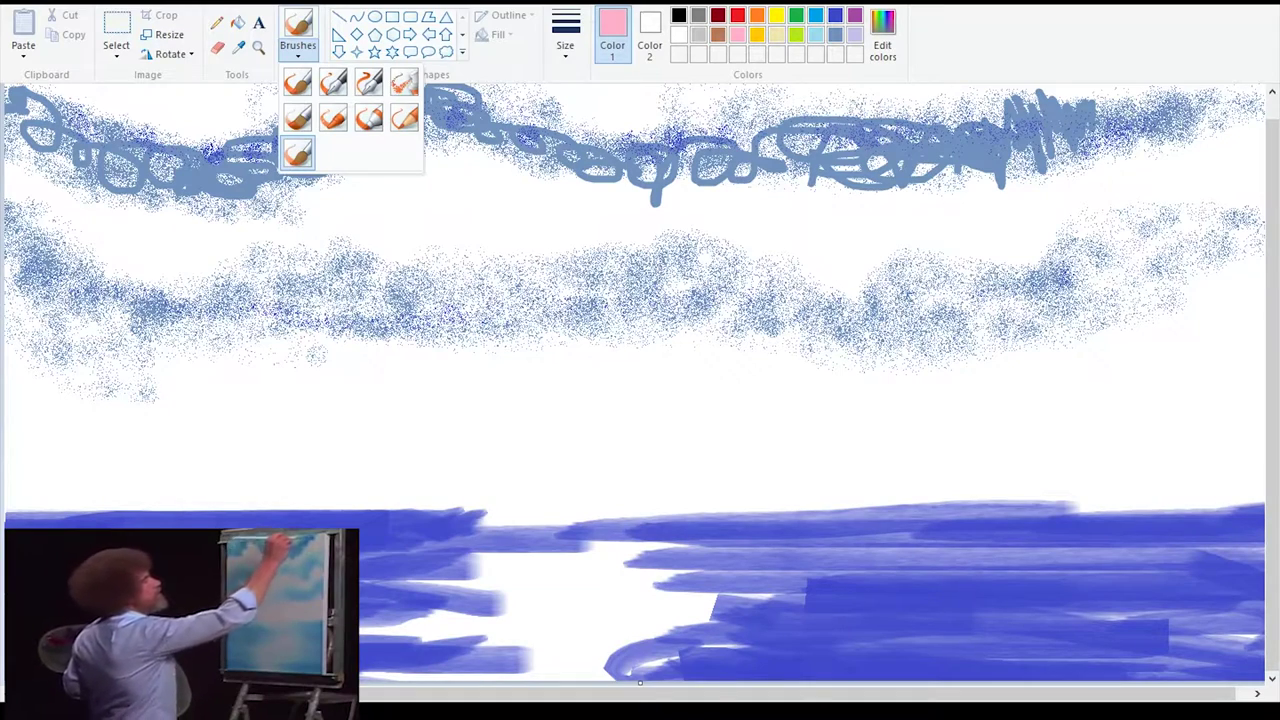
click(369, 117)
drag(1238, 135, 1120, 163)
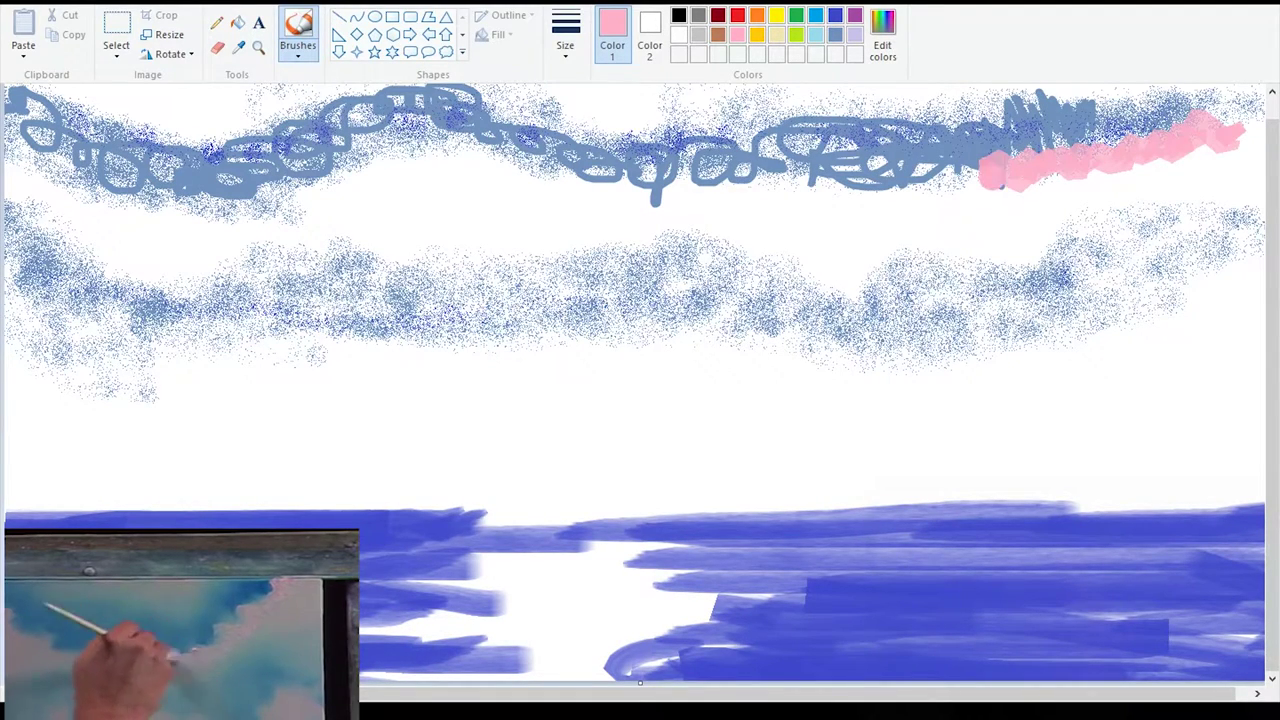
drag(985, 172, 845, 182)
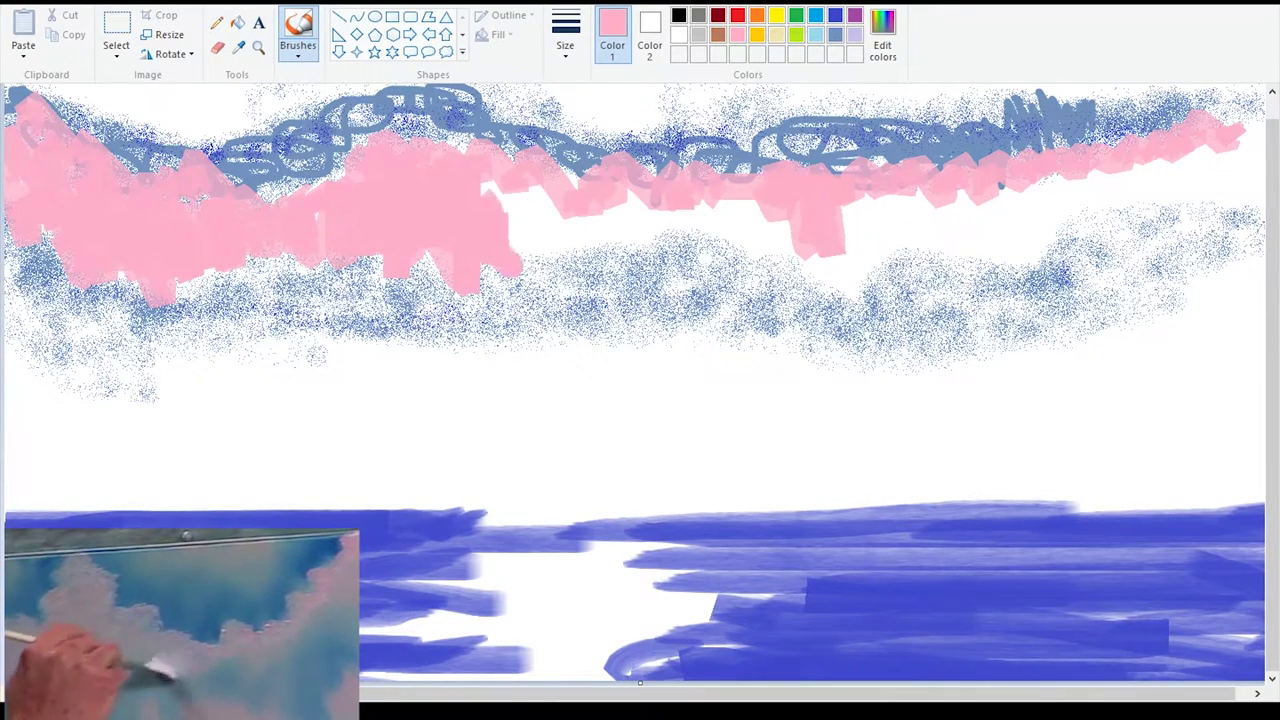
mouse_move(522, 208)
mouse_down()
mouse_move(554, 285)
mouse_move(655, 225)
mouse_move(722, 240)
mouse_move(705, 210)
mouse_move(868, 312)
mouse_up()
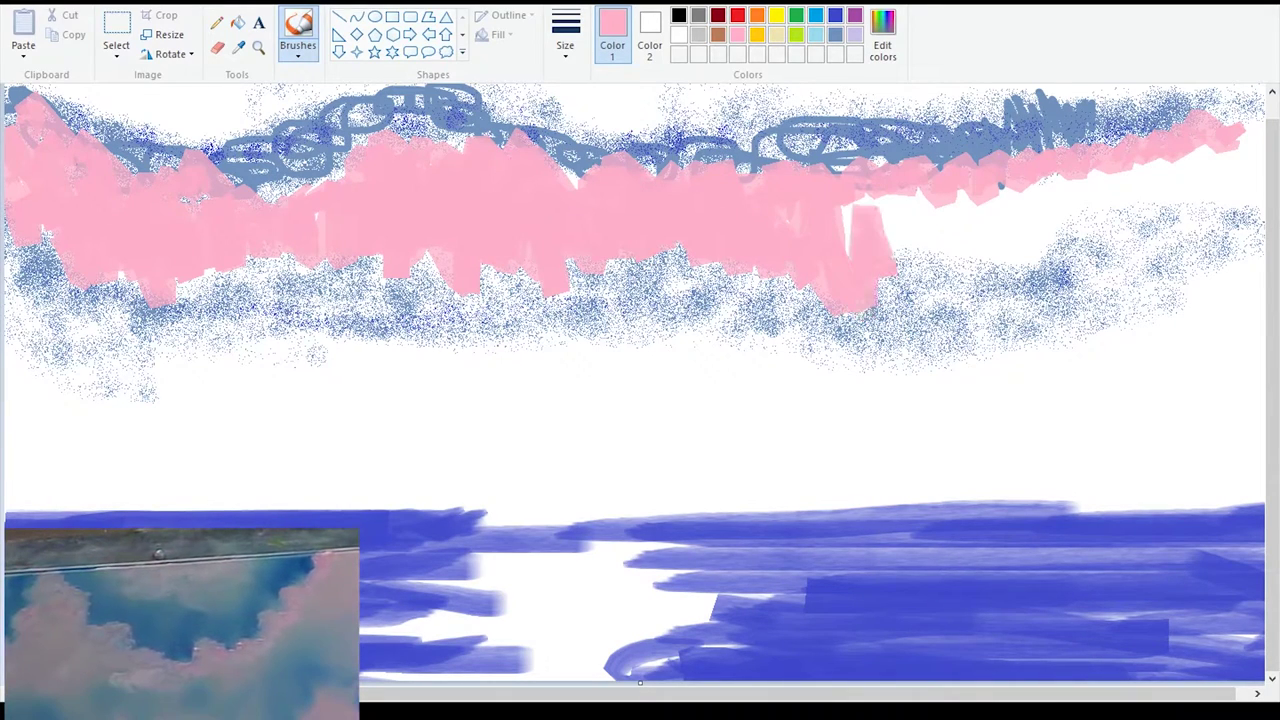
mouse_move(900, 215)
mouse_down()
mouse_move(950, 250)
mouse_move(975, 215)
mouse_move(1035, 240)
mouse_move(1040, 205)
mouse_move(1085, 220)
mouse_up()
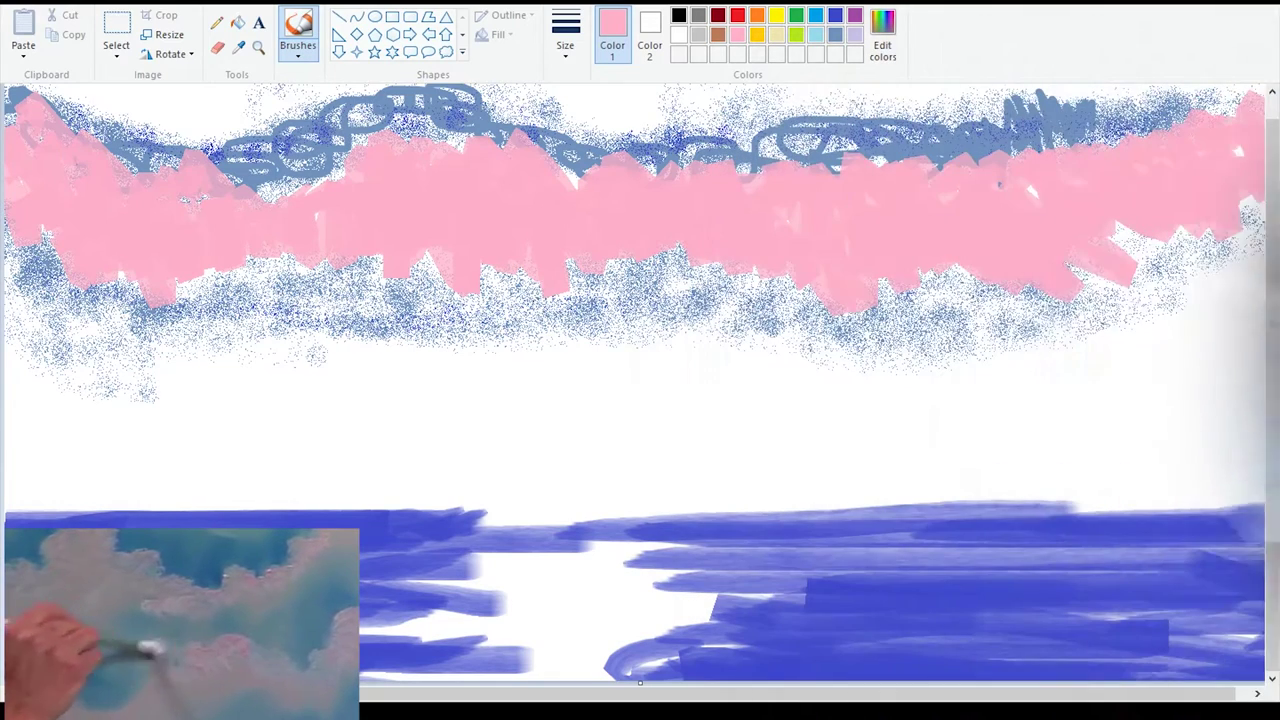
mouse_move(17, 345)
mouse_down()
mouse_move(27, 483)
mouse_move(88, 518)
mouse_move(150, 368)
mouse_move(172, 350)
mouse_move(250, 466)
mouse_move(355, 474)
mouse_move(425, 460)
mouse_move(262, 284)
mouse_move(490, 470)
mouse_move(450, 340)
mouse_move(585, 455)
mouse_move(670, 457)
mouse_move(560, 345)
mouse_move(740, 375)
mouse_move(700, 470)
mouse_move(740, 420)
mouse_move(800, 475)
mouse_move(800, 395)
mouse_move(770, 320)
mouse_move(960, 480)
mouse_up()
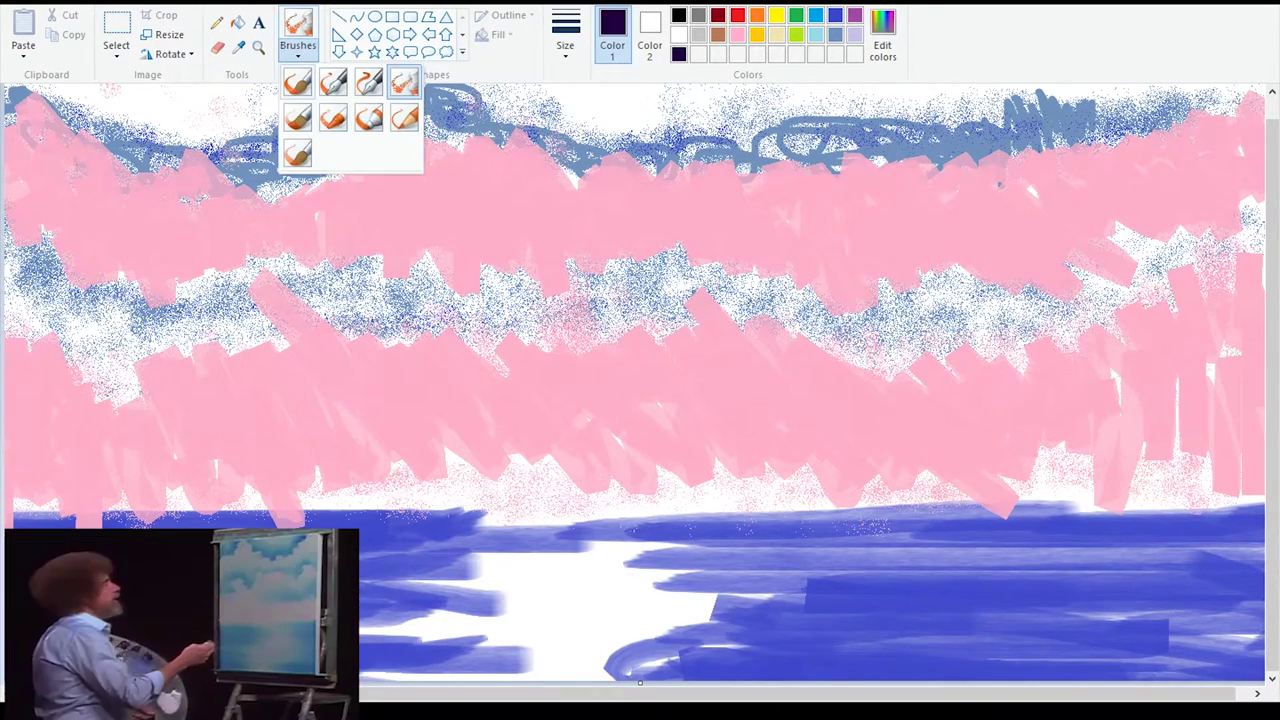
click(404, 83)
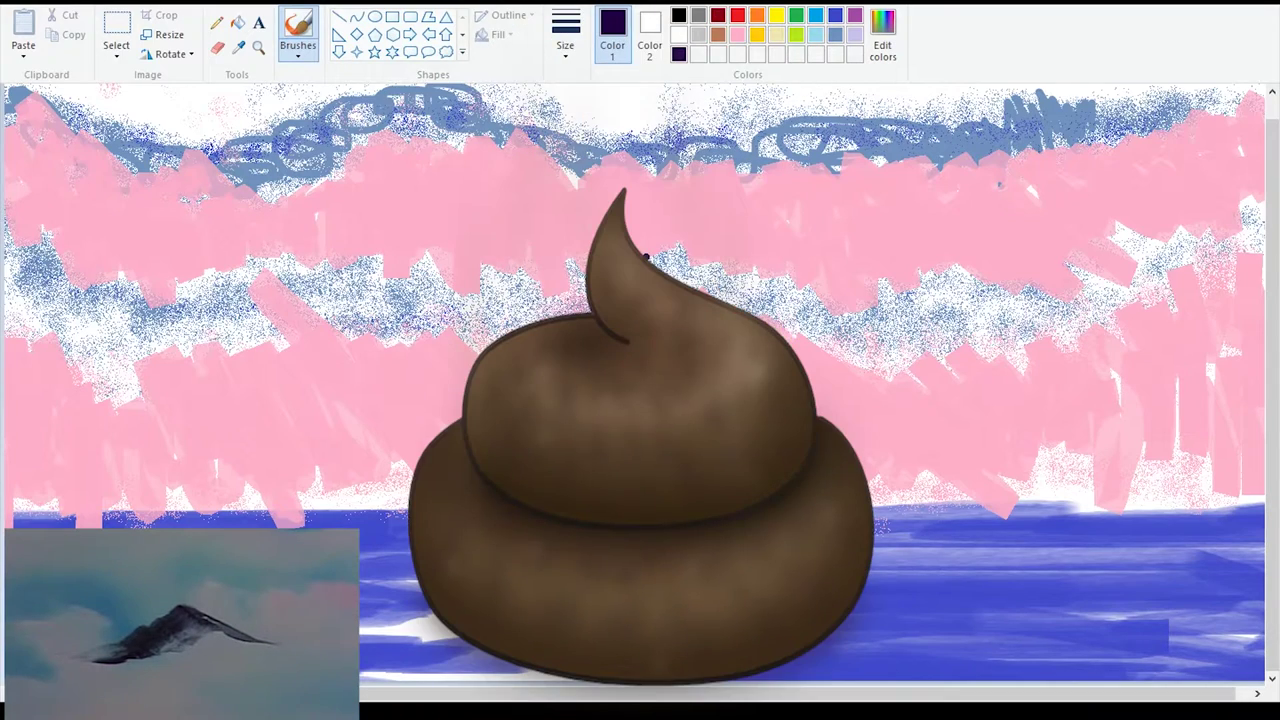
drag(566, 246, 586, 265)
key(ctrl+z)
Set the thinnest brush size and paint a light gray snow highlight along the mountain's lower right slope
click(565, 45)
click(605, 90)
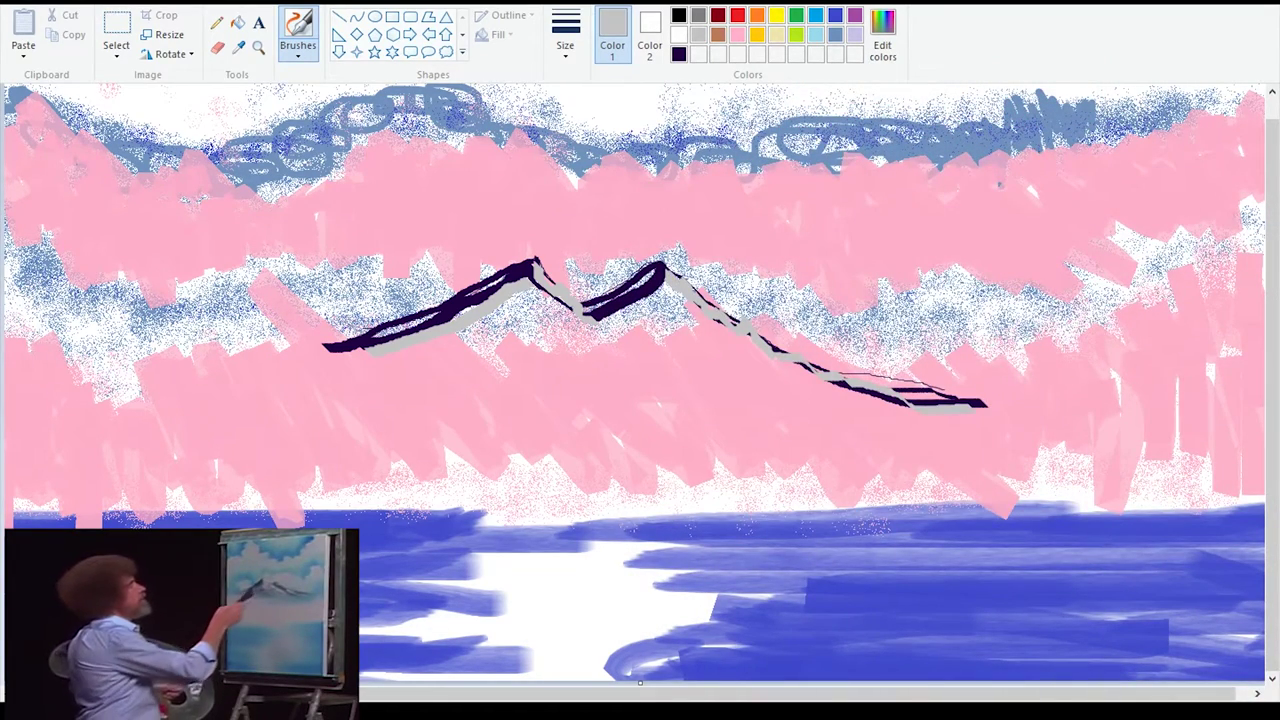
drag(880, 382, 984, 405)
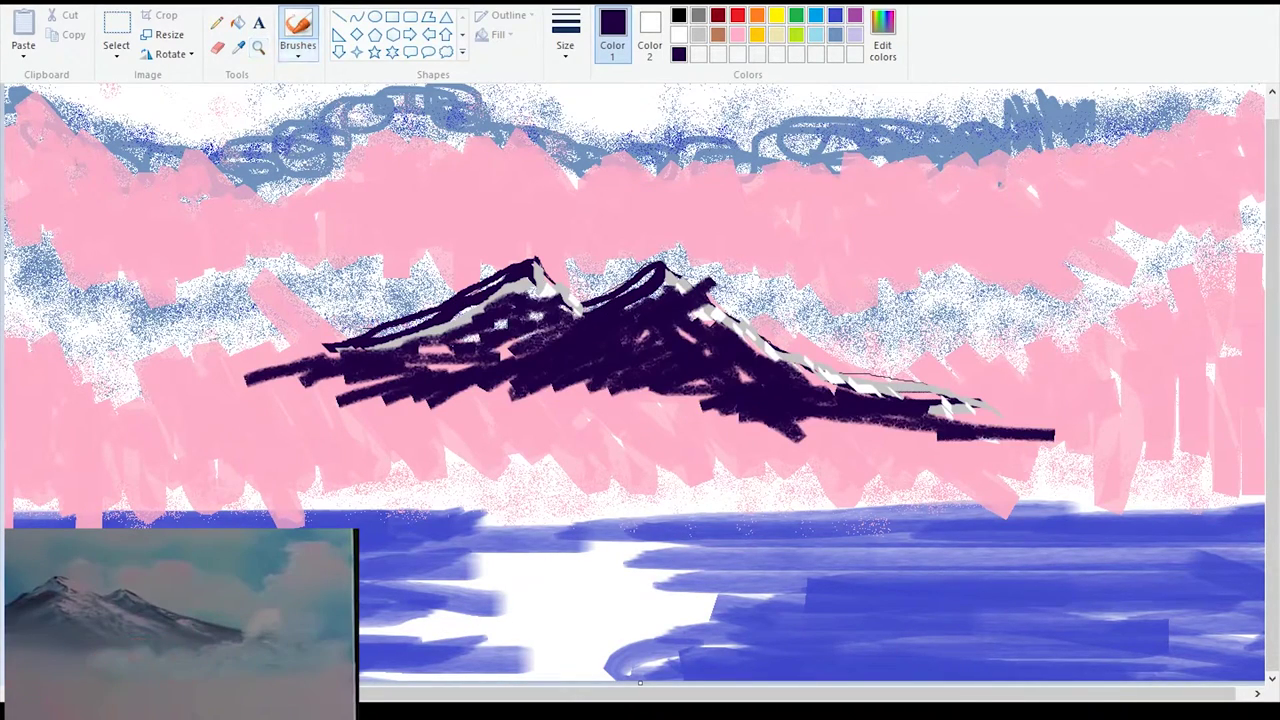
Make the white secondary color active and set the brush to its thickest size
click(649, 34)
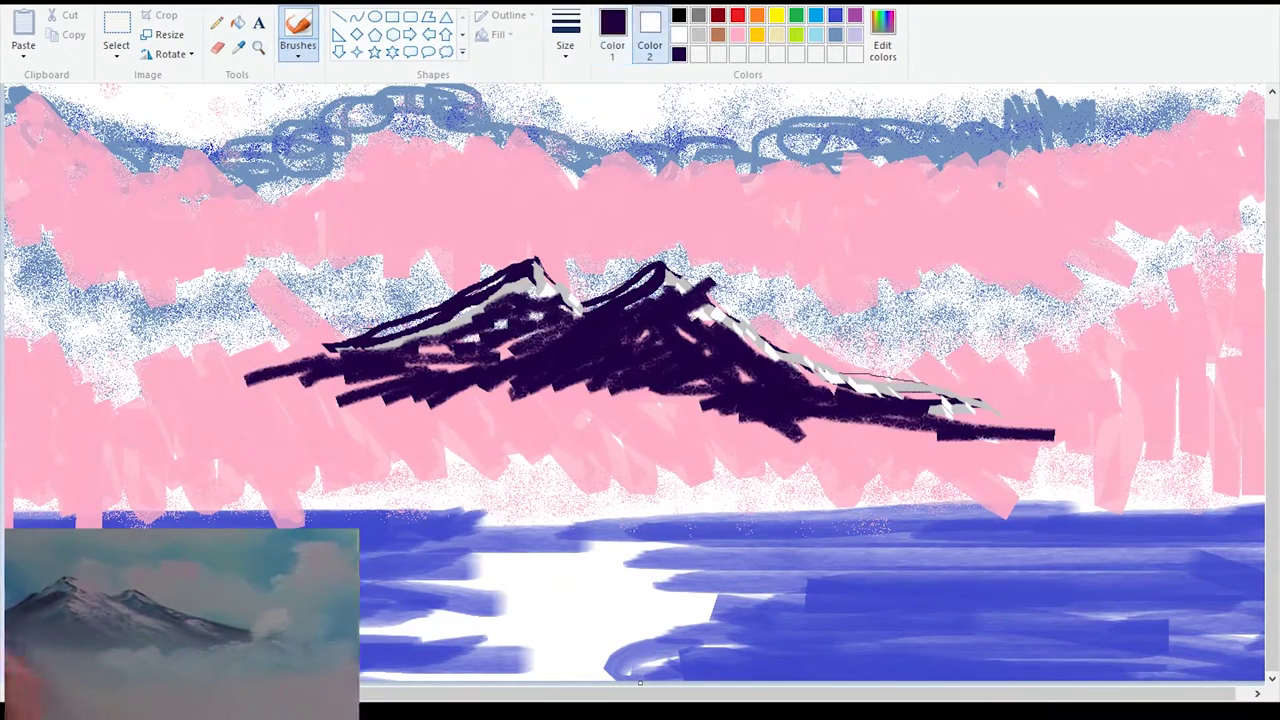
click(565, 36)
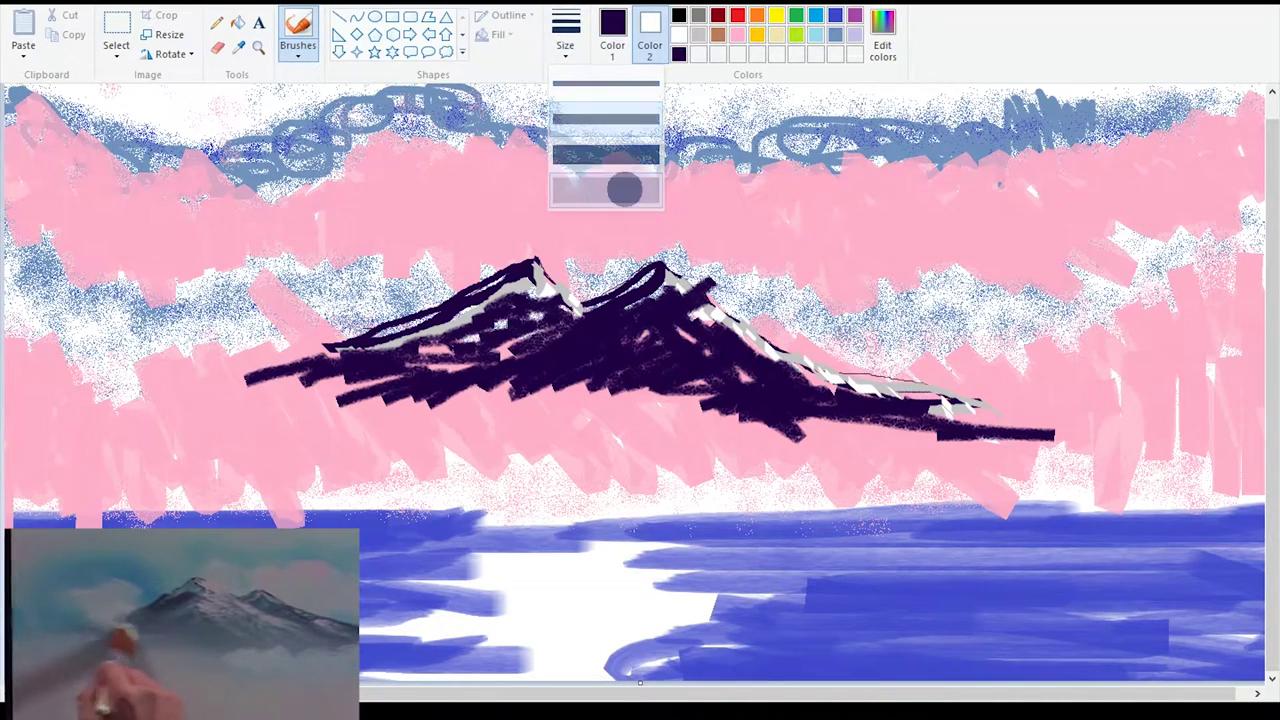
click(606, 190)
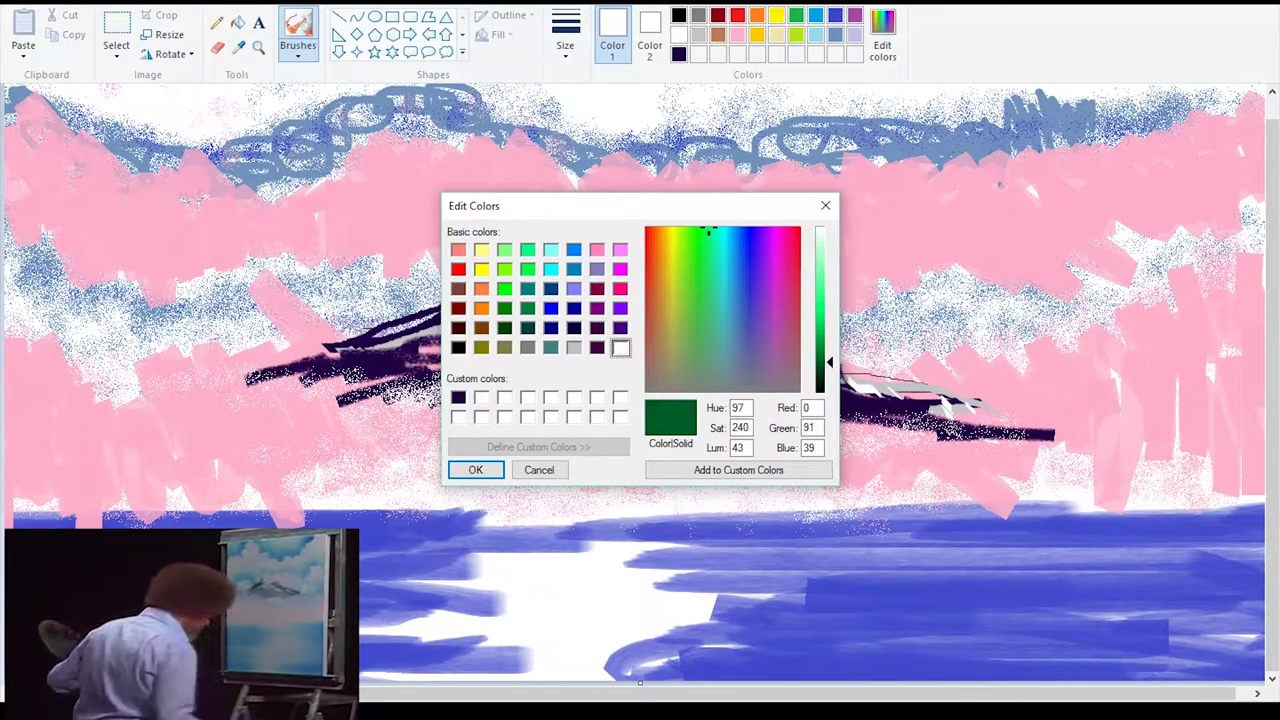
Set the primary color to a custom dark green with red 0, green 91 and blue 39
key(Return)
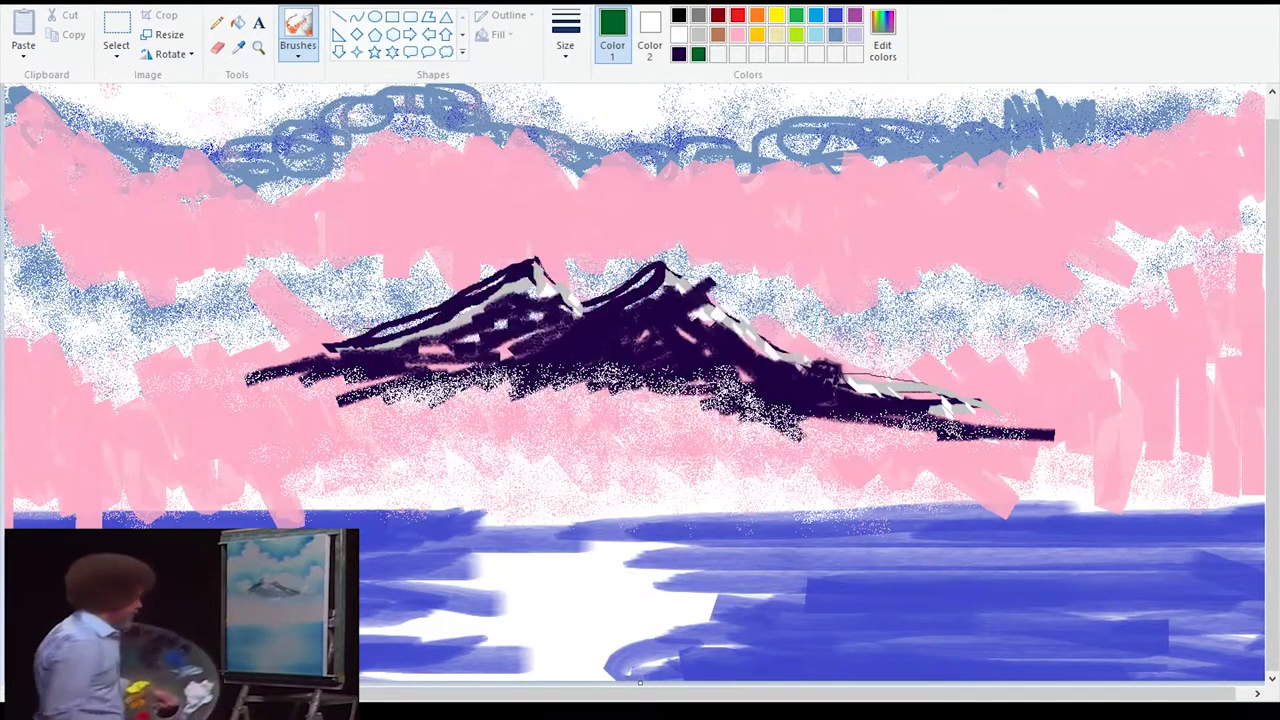
Choose a thick textured brush and paint a green band of foliage from the mountain's lower left down to the central shoreline
click(297, 50)
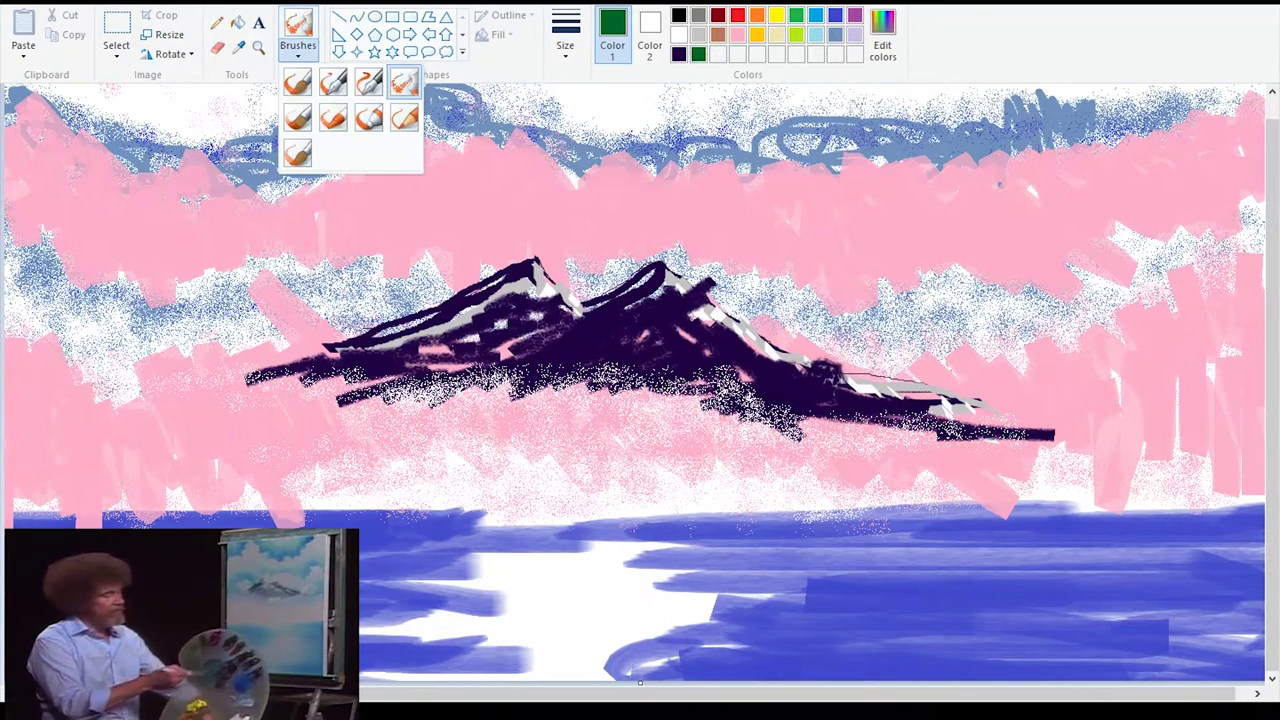
click(297, 82)
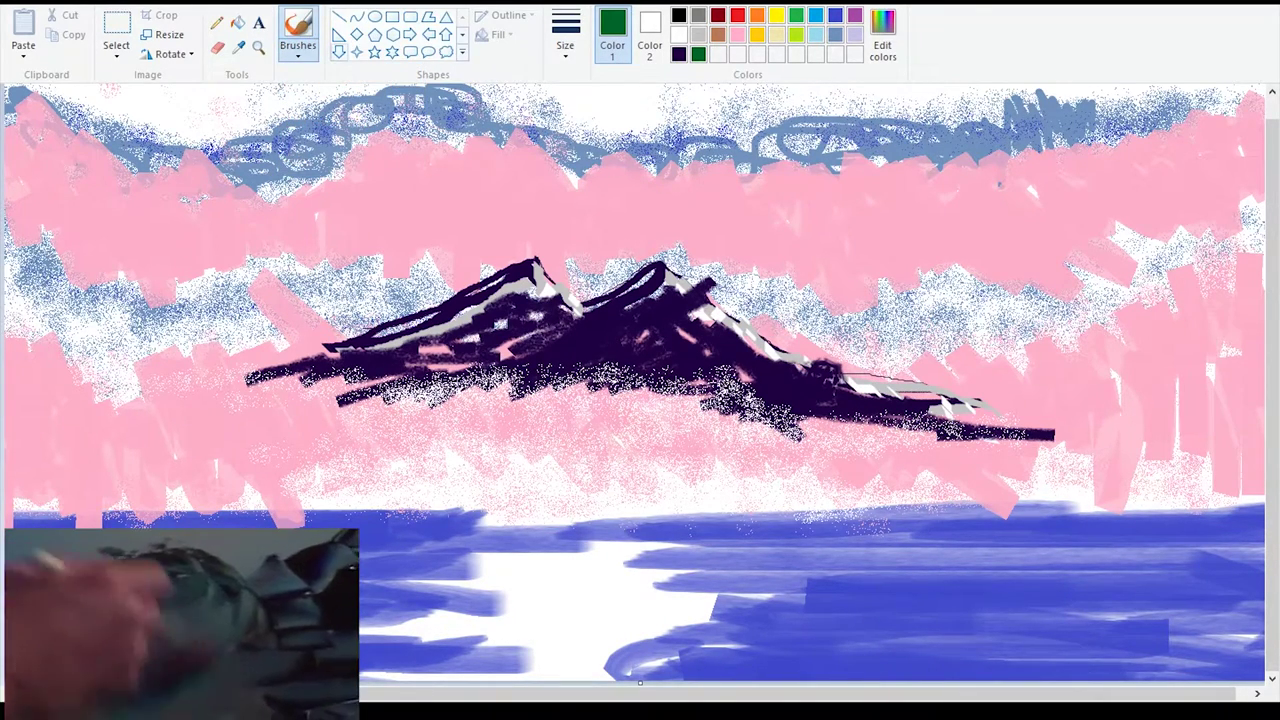
click(565, 45)
click(604, 190)
click(604, 190)
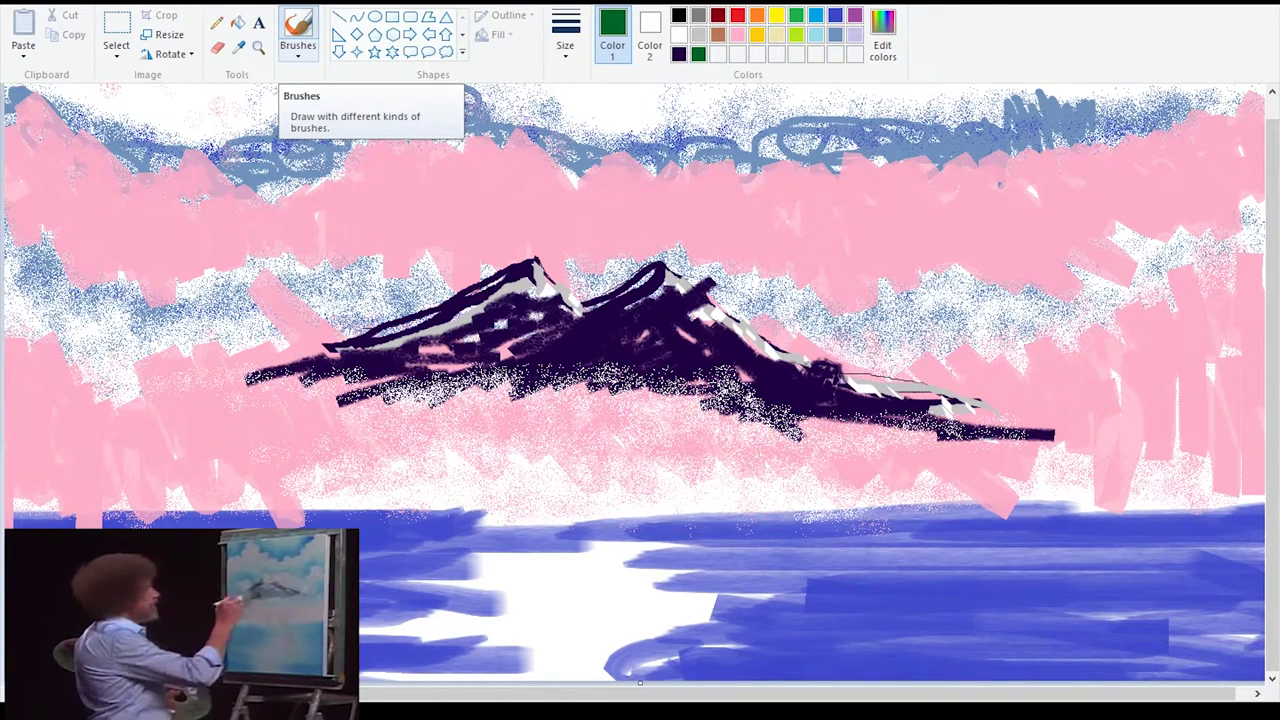
drag(285, 135, 462, 95)
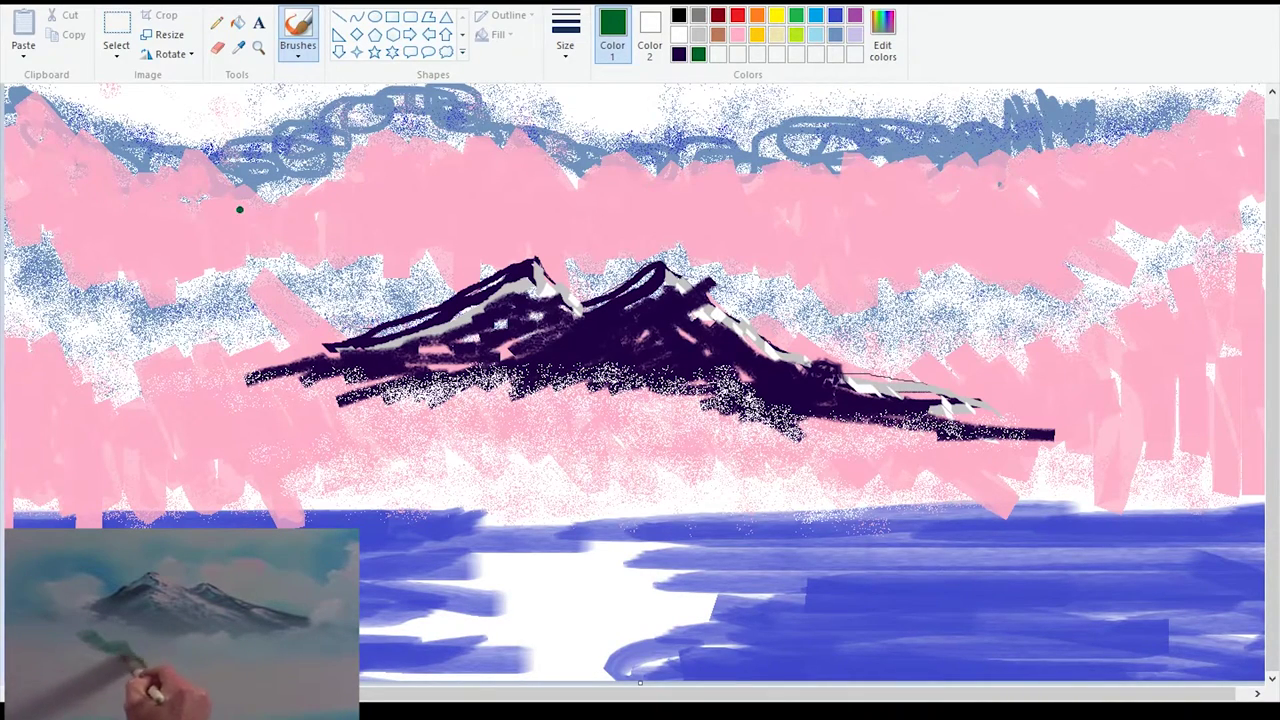
click(297, 45)
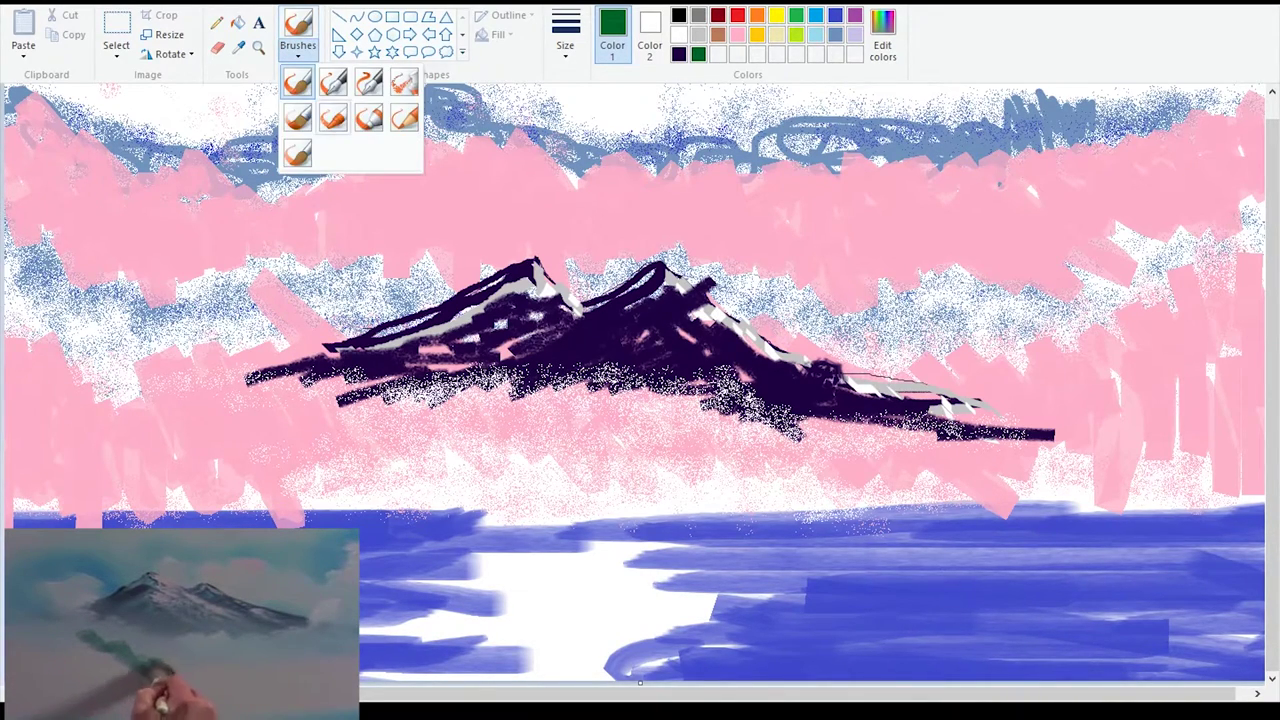
click(297, 84)
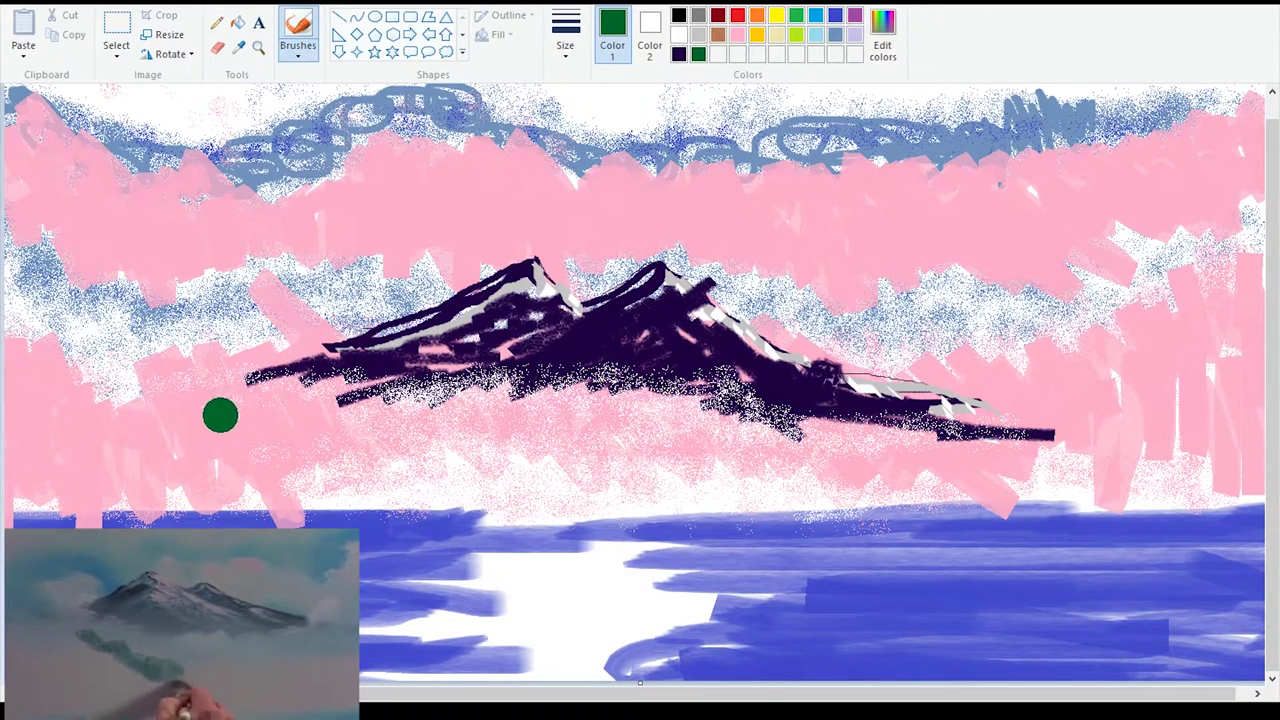
mouse_move(271, 430)
mouse_down()
mouse_move(293, 392)
mouse_move(313, 435)
mouse_move(383, 465)
mouse_move(745, 493)
mouse_up()
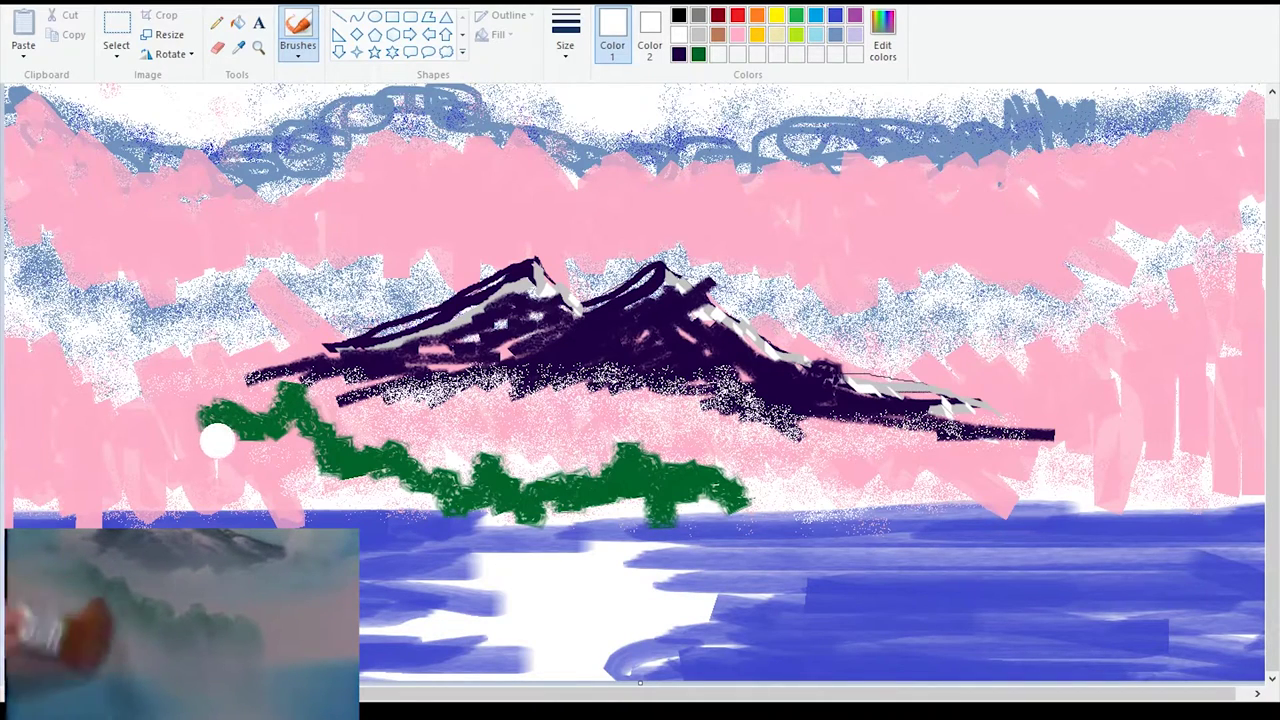
Dab white mist under the green foliage and paint very dark green bushes along the shore and below the mountain's right slope
mouse_move(238, 452)
mouse_down()
mouse_move(288, 424)
mouse_move(305, 468)
mouse_move(355, 478)
mouse_up()
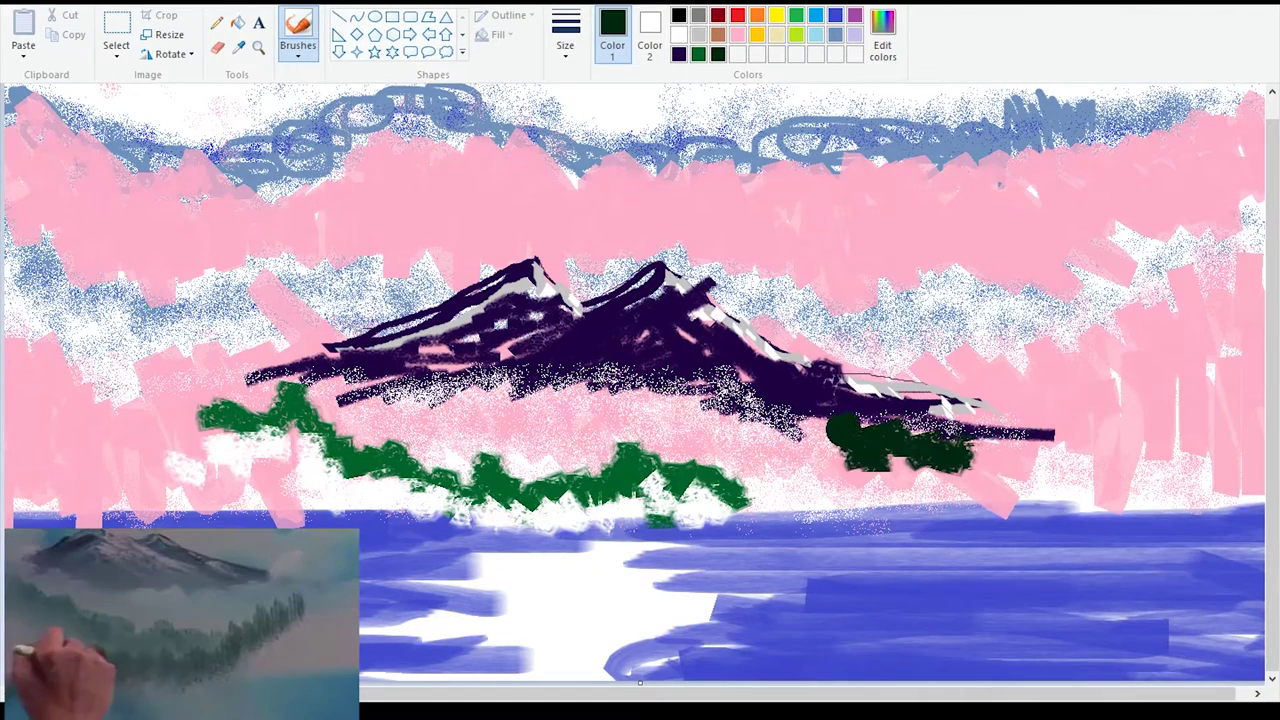
mouse_move(843, 440)
mouse_down()
mouse_move(720, 523)
mouse_move(694, 510)
mouse_move(655, 528)
mouse_move(595, 512)
mouse_move(408, 520)
mouse_move(320, 445)
mouse_move(205, 440)
mouse_move(265, 485)
mouse_move(245, 500)
mouse_move(340, 515)
mouse_move(420, 560)
mouse_move(780, 525)
mouse_move(885, 480)
mouse_move(1015, 512)
mouse_up()
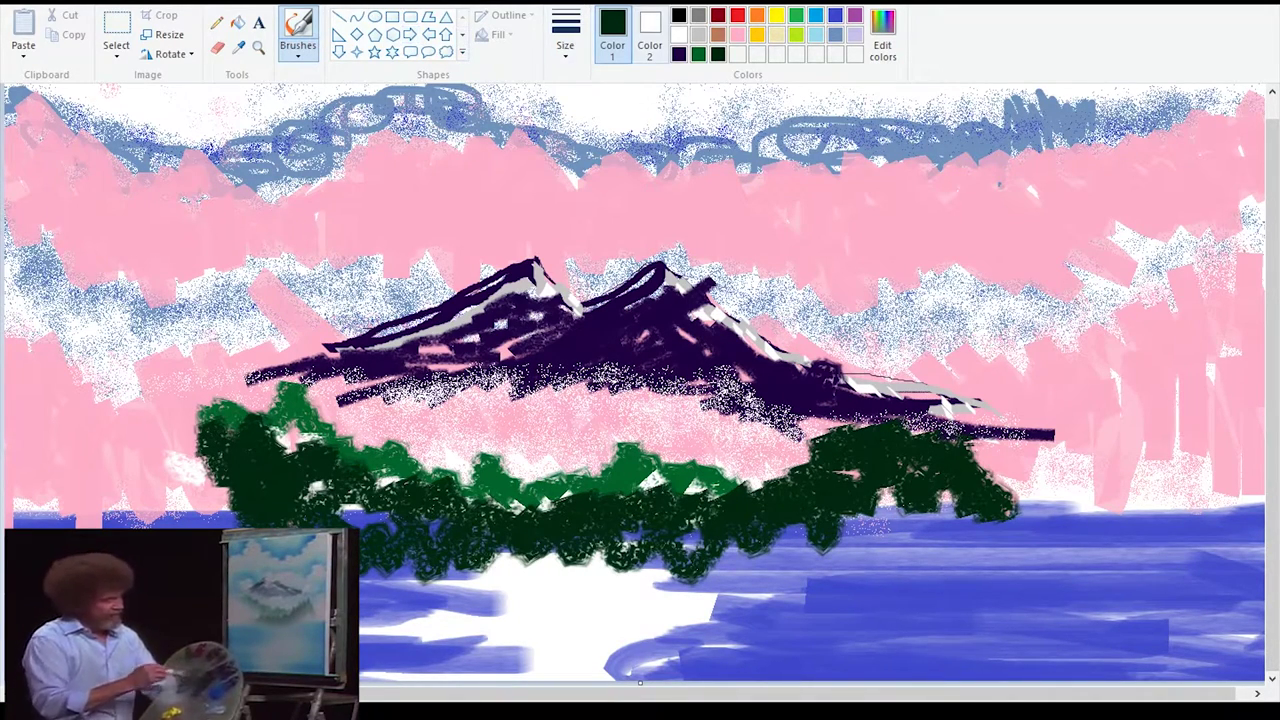
Mix a near-black green as primary color and paint dark shadows over the lower bushes with short vertical reflections in the water
click(698, 54)
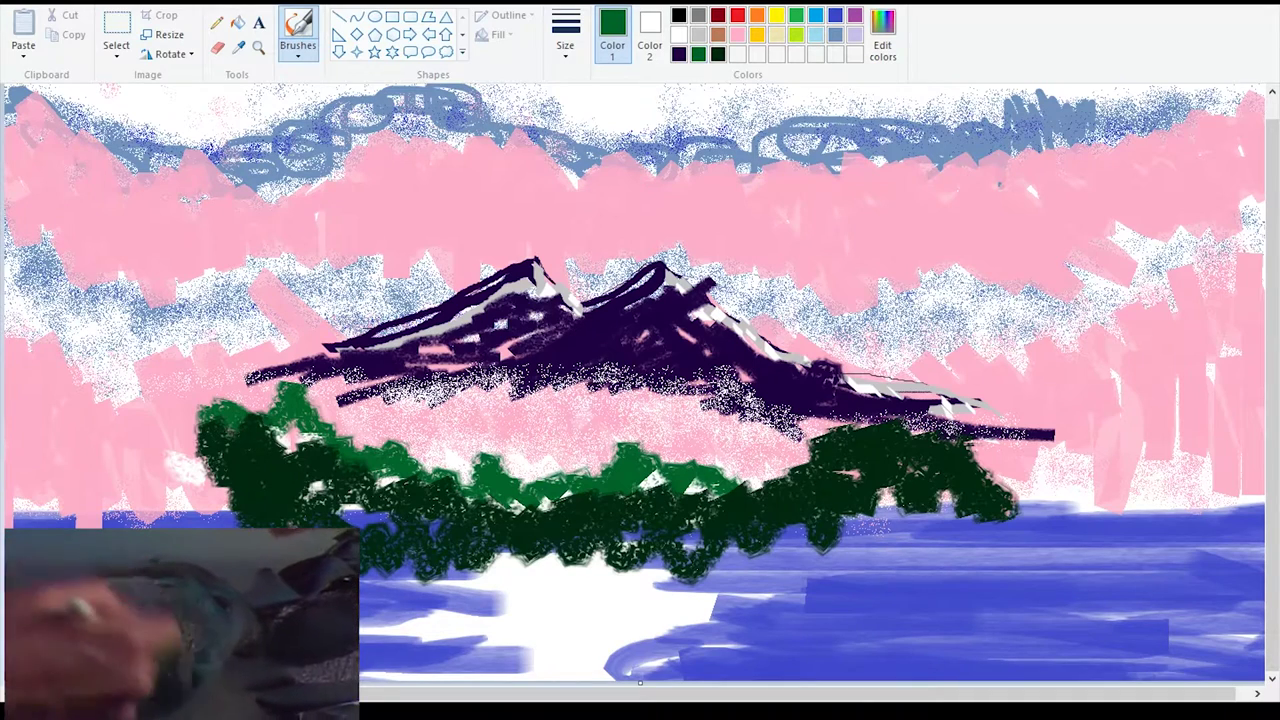
click(882, 34)
drag(819, 363, 819, 375)
click(475, 470)
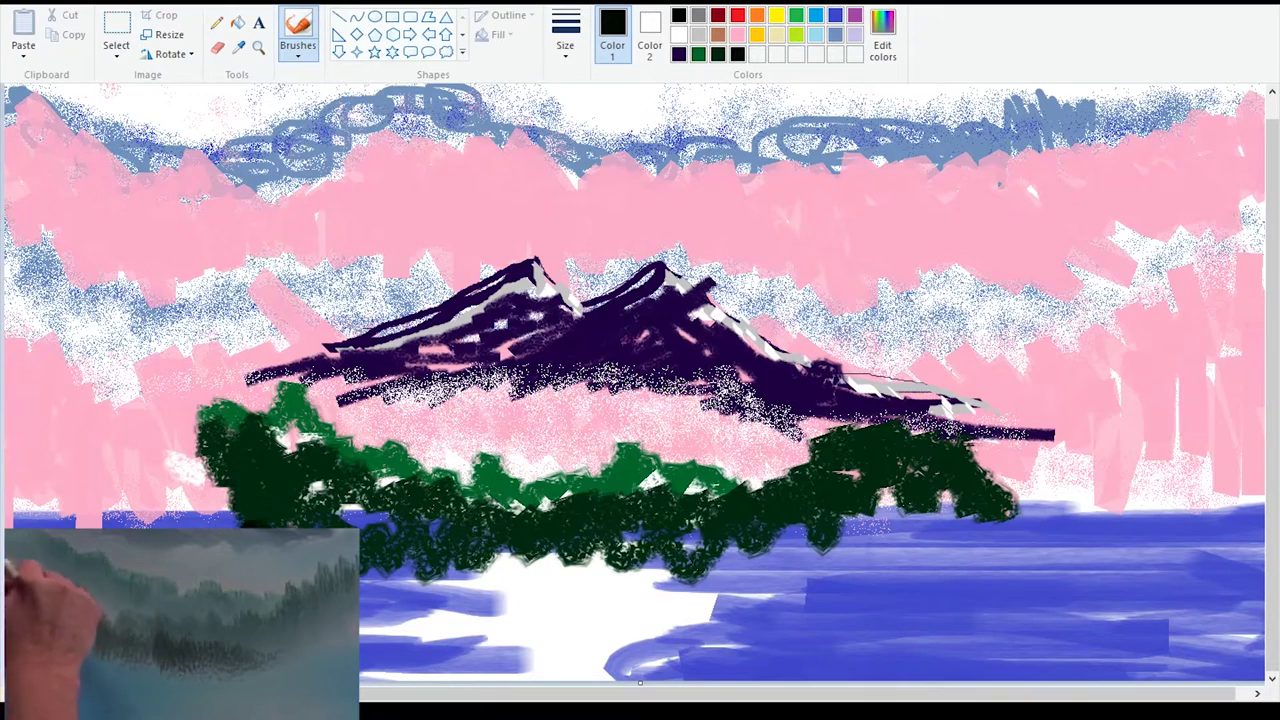
mouse_move(318, 534)
mouse_down()
mouse_move(304, 517)
mouse_move(291, 540)
mouse_up()
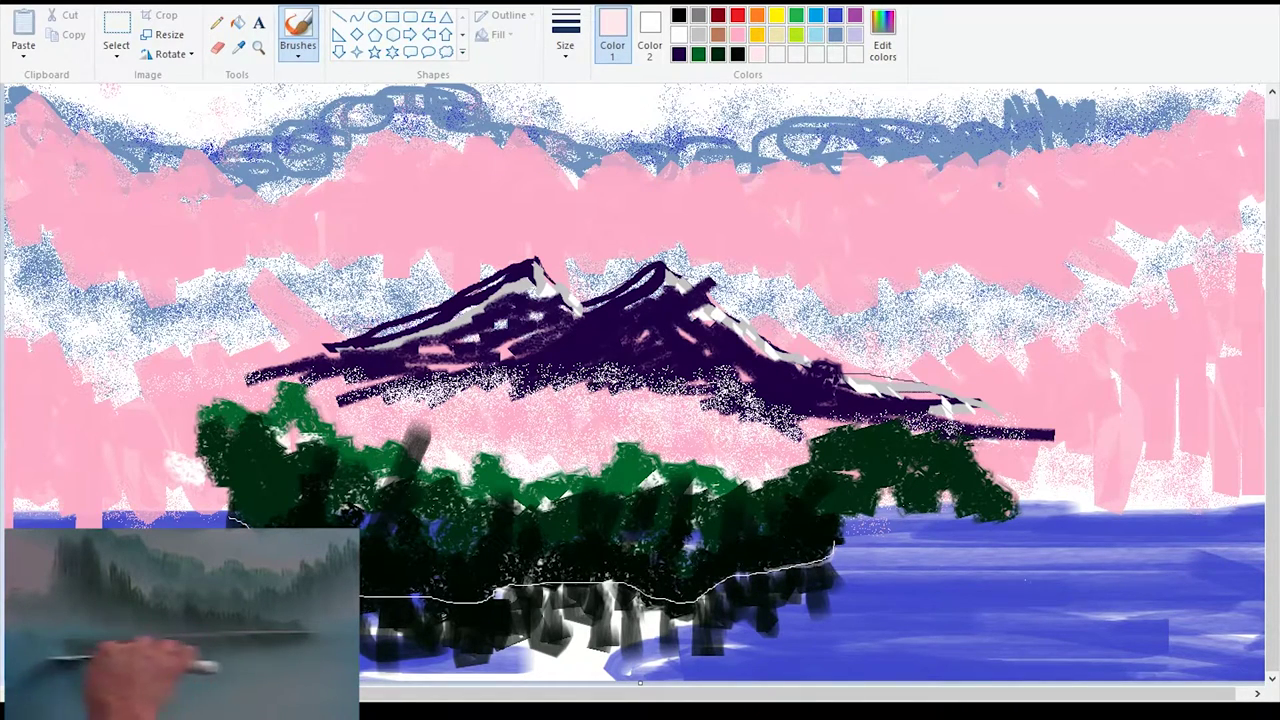
Draw thin pale pink waterlines along the base of the dark bushes, extending them to the right shore
drag(834, 543, 920, 505)
drag(242, 516, 256, 528)
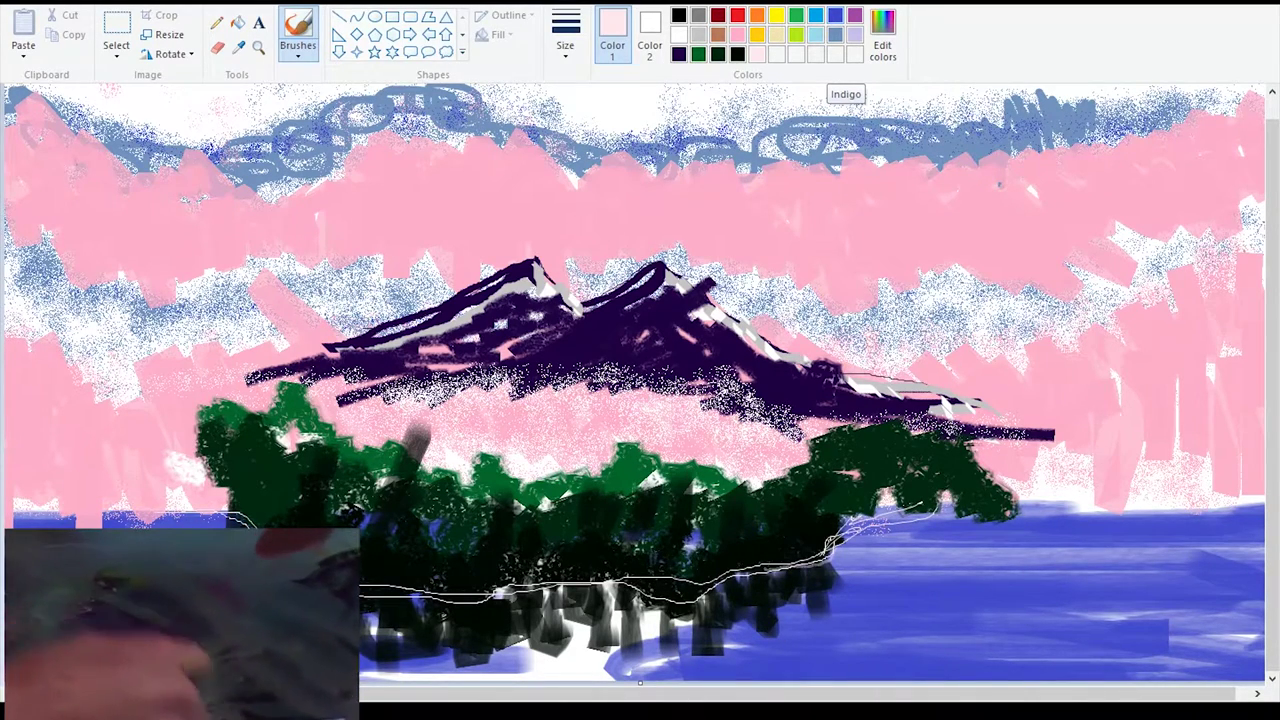
Set the primary color to a custom blue-black with red 12, green 15 and blue 29, adding it to the custom colors
click(882, 35)
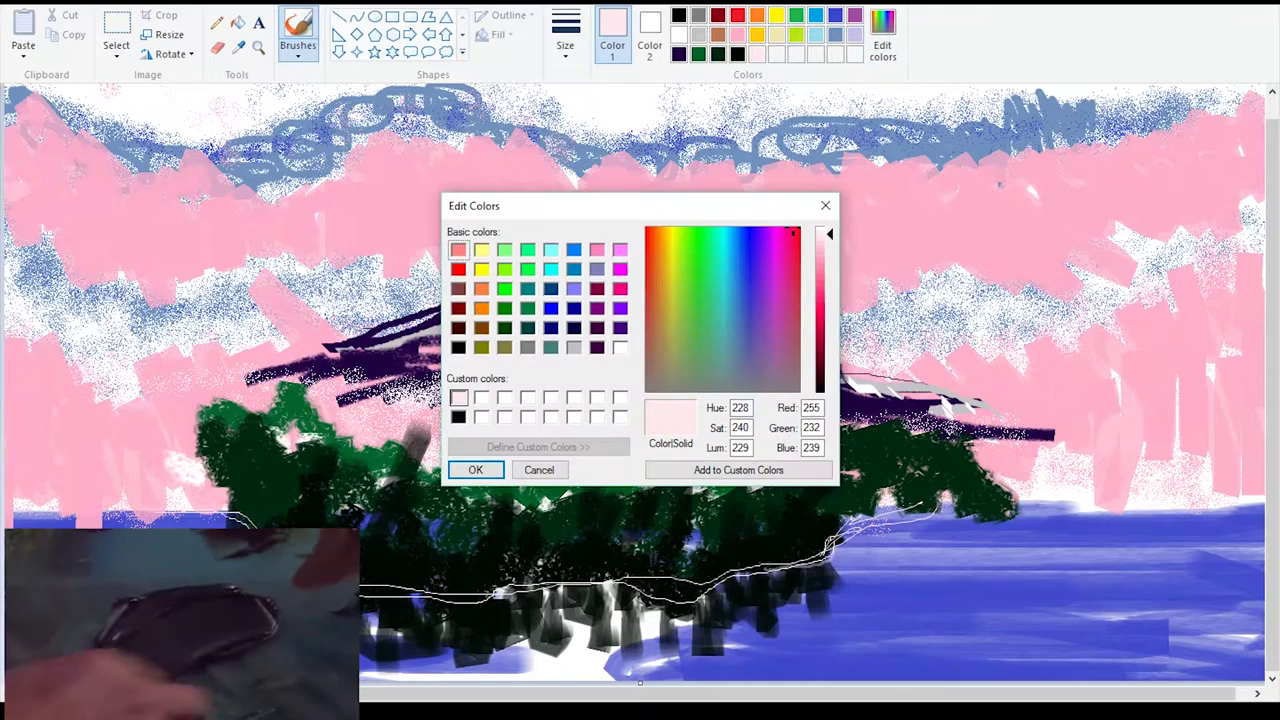
drag(755, 242, 744, 324)
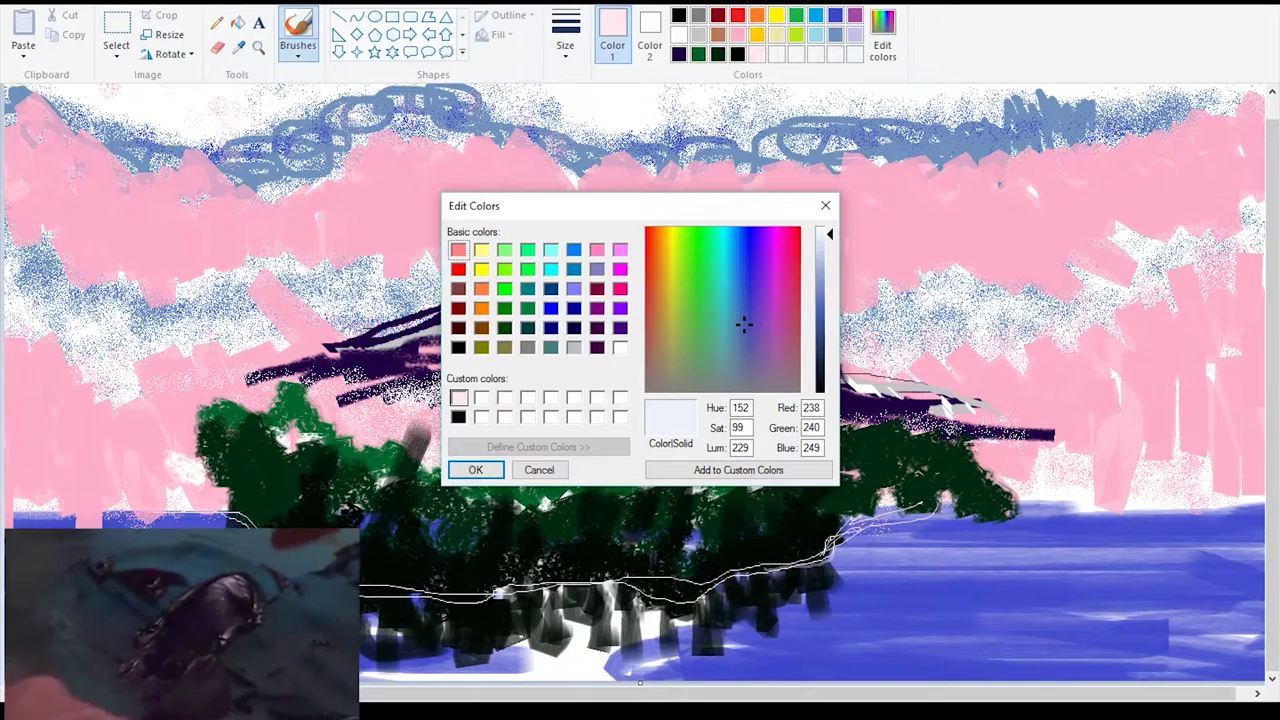
drag(829, 234, 829, 379)
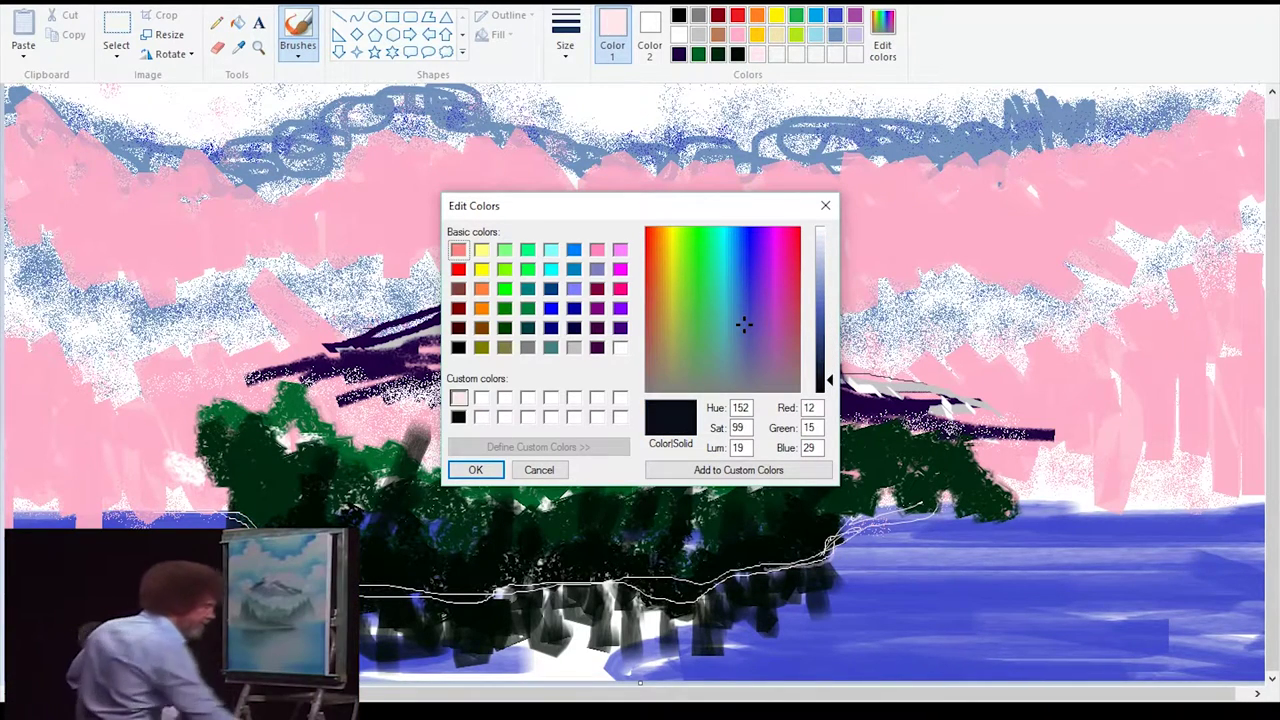
click(738, 469)
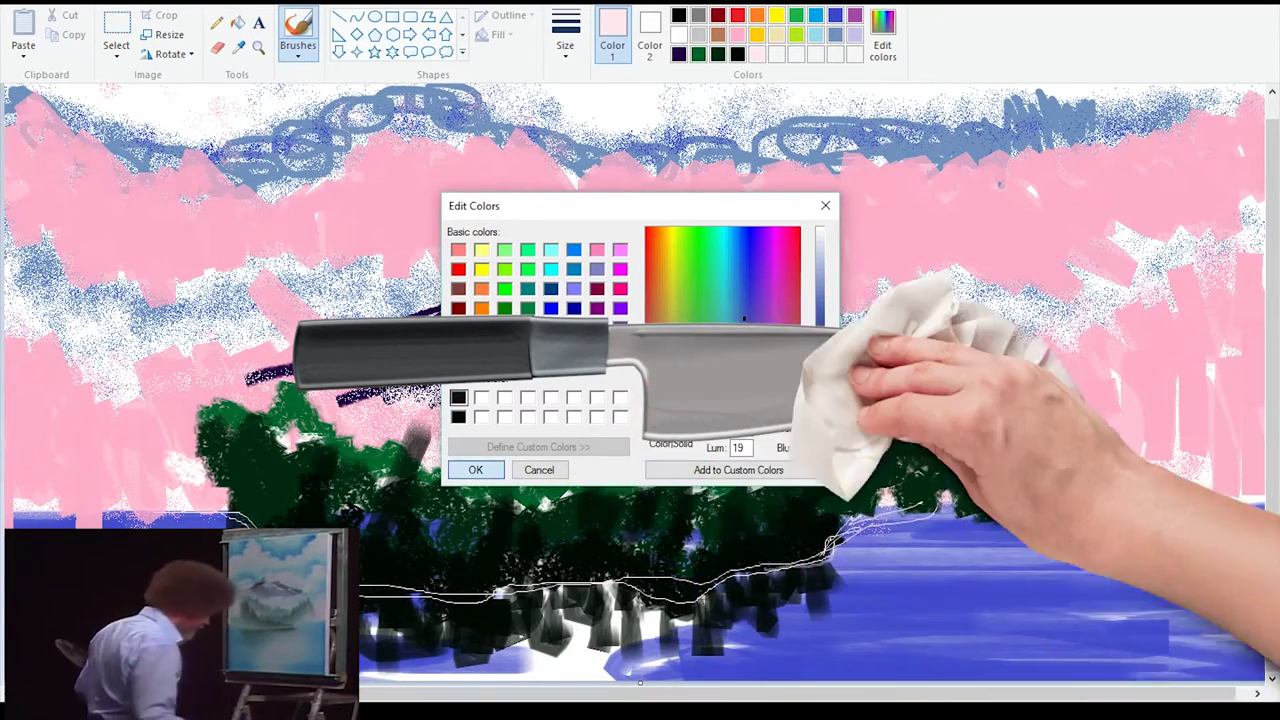
click(475, 469)
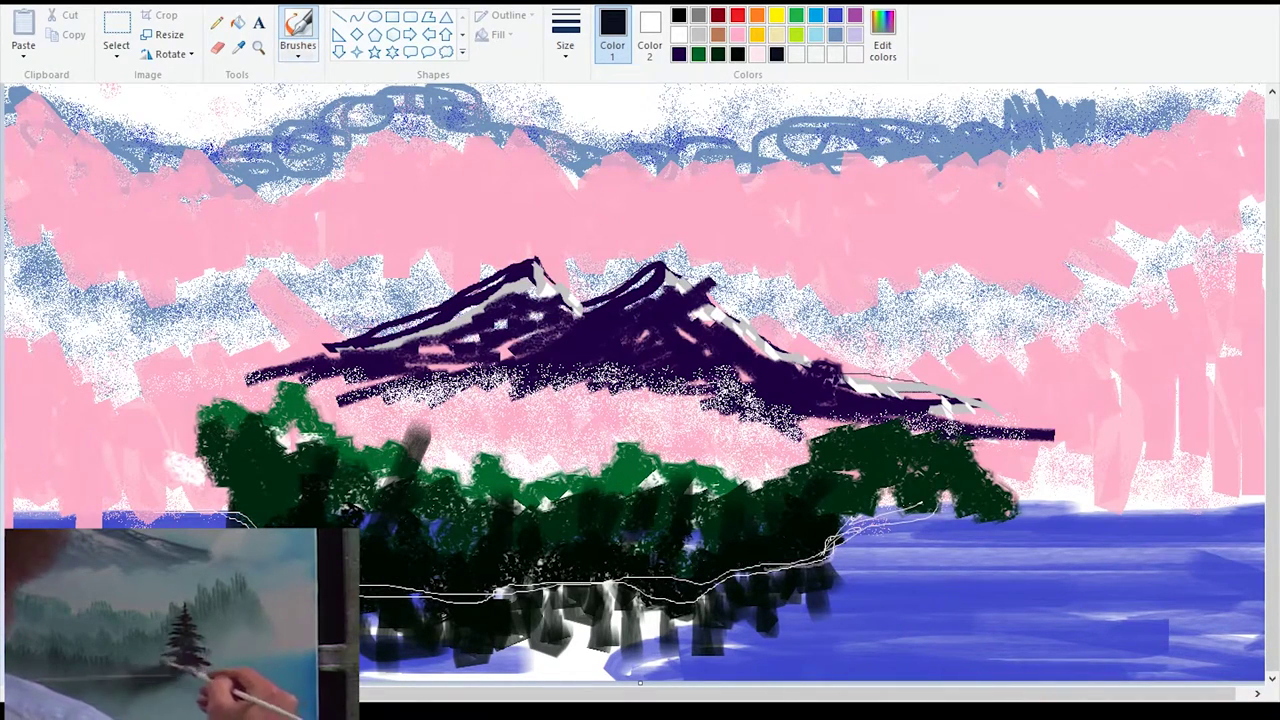
Switch to the basic Brush at the second-thickest size and paint a blue-black evergreen with horizontal branches at the bushes' right end
click(297, 45)
click(298, 82)
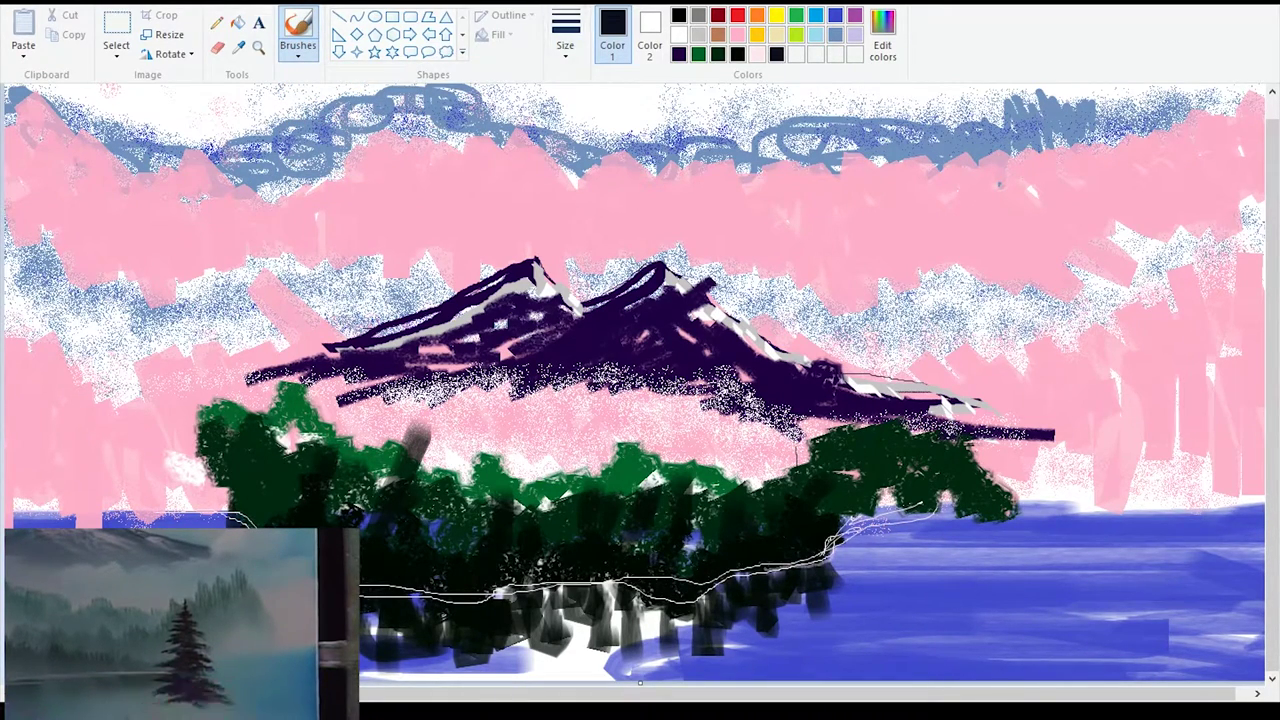
click(565, 40)
click(606, 155)
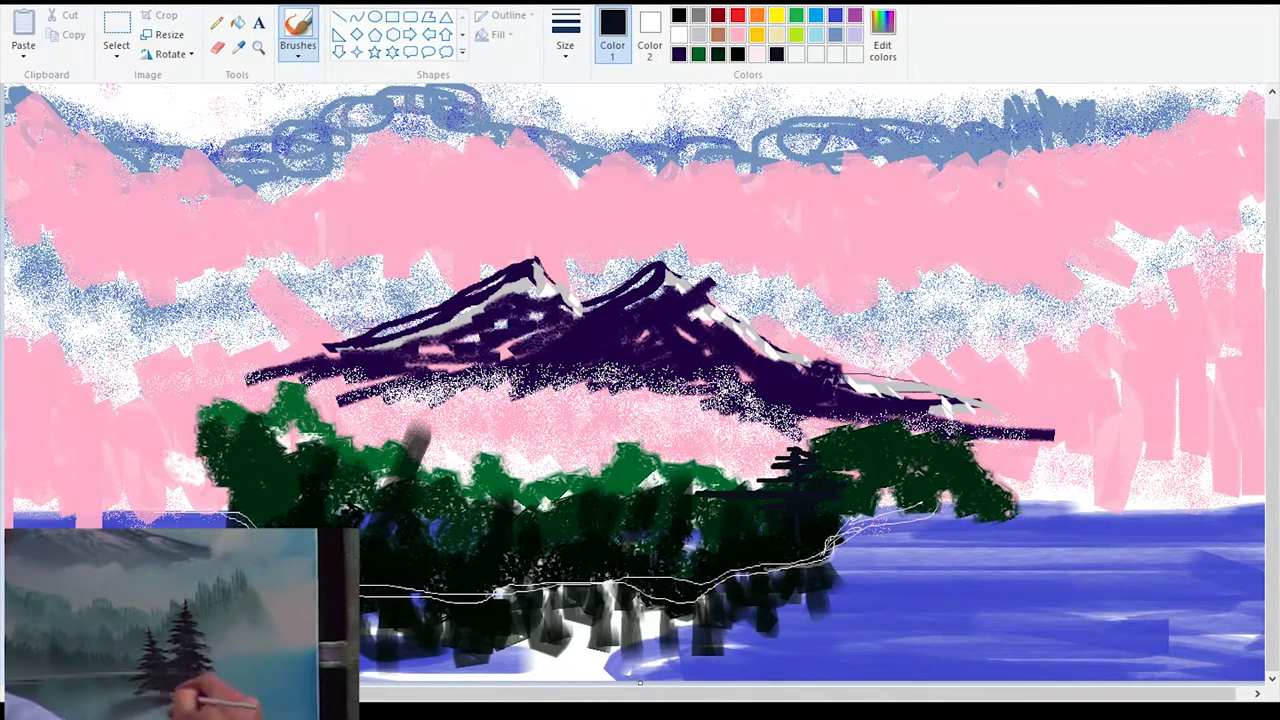
drag(888, 523, 842, 543)
mouse_move(740, 479)
mouse_down()
mouse_move(794, 472)
mouse_move(792, 452)
mouse_up()
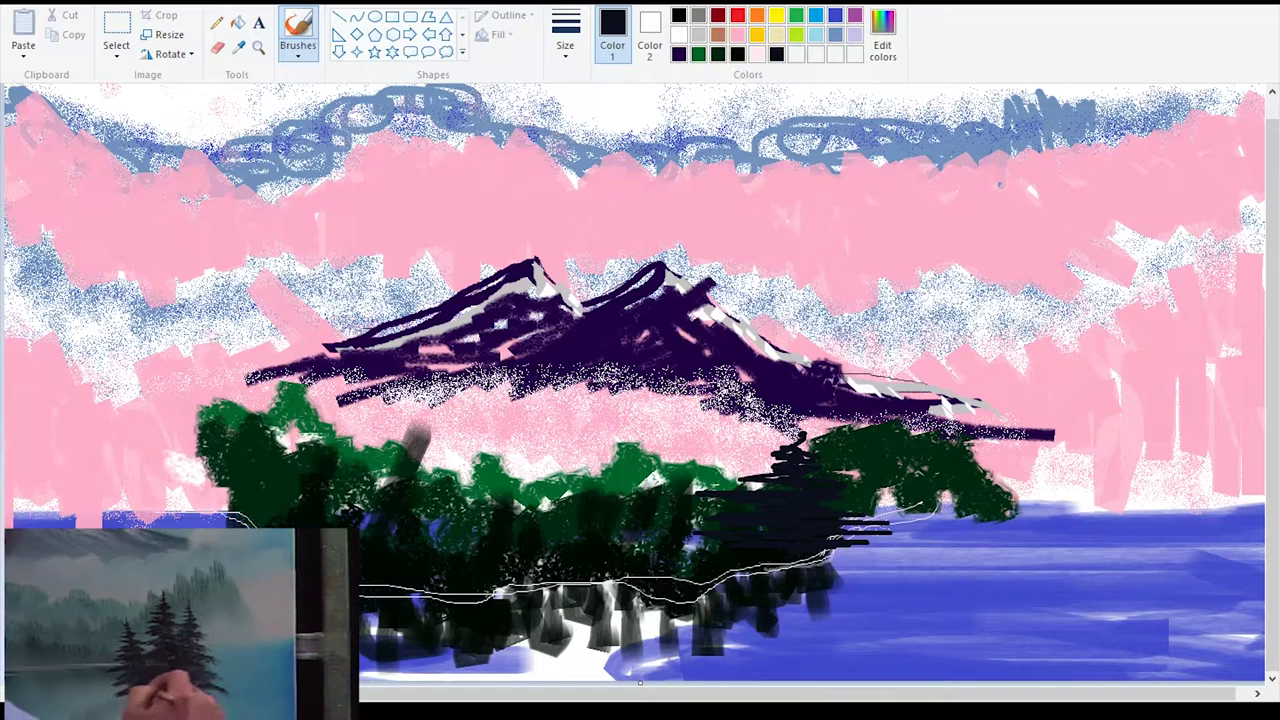
Paint a second evergreen and dark water reflections in black, and add white highlights along both tree trunks
click(679, 15)
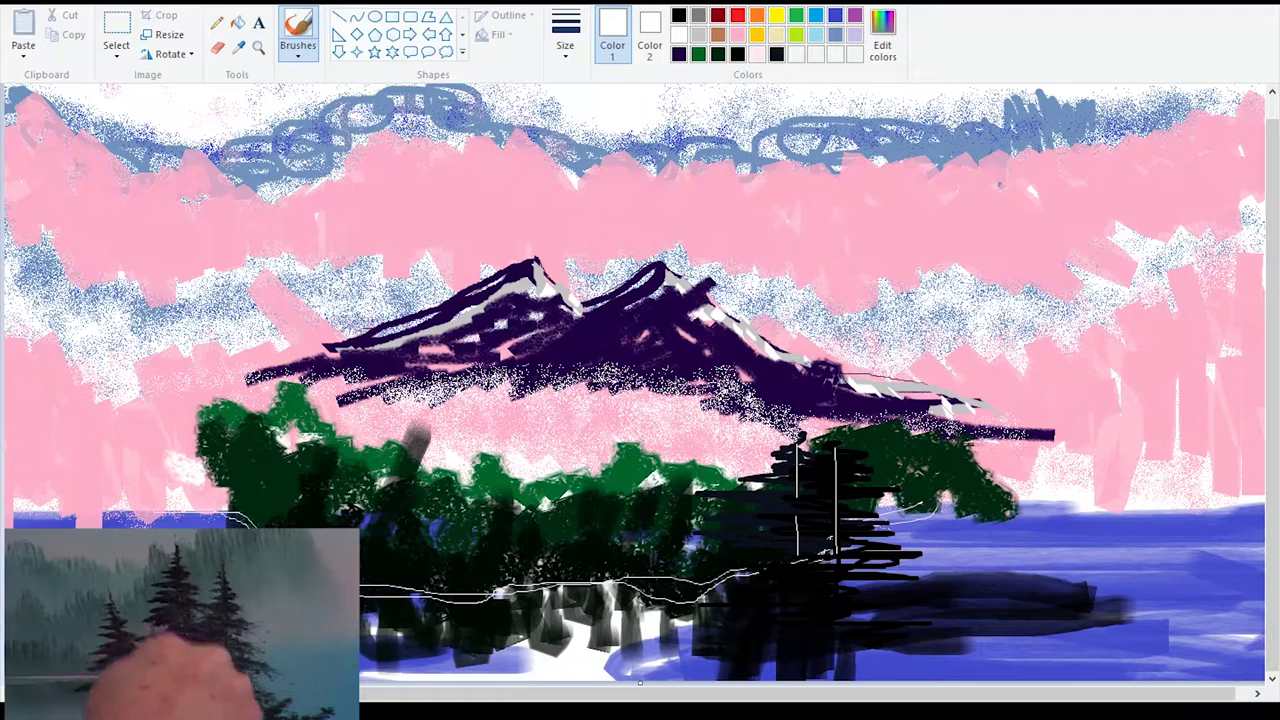
right_click(290, 25)
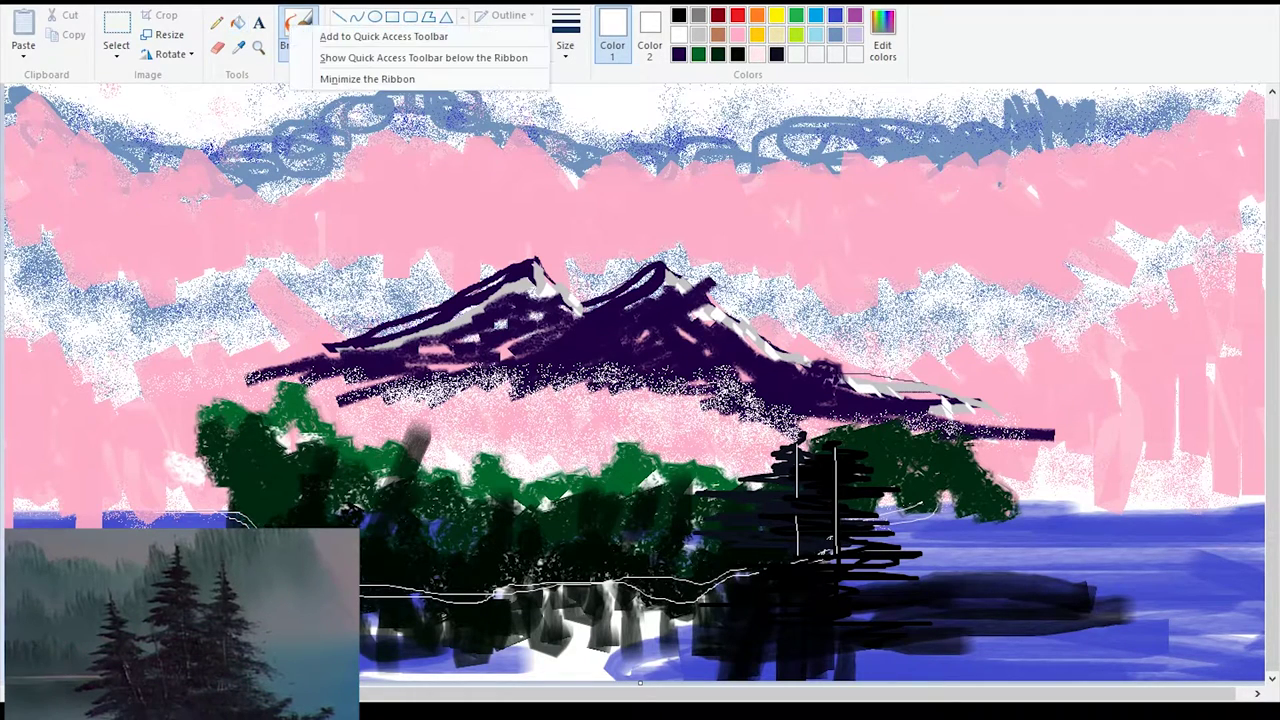
click(286, 22)
click(298, 52)
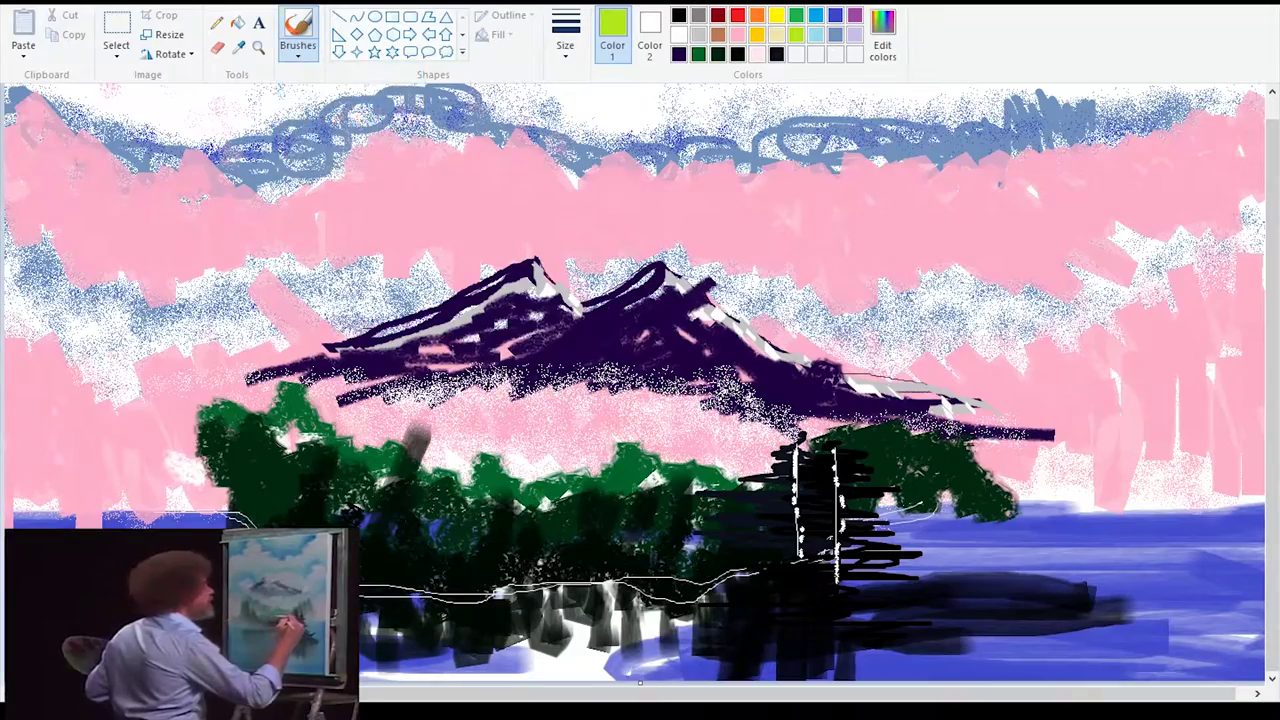
Set the thickest brush size and paint short lime highlights across both evergreens and the shrub beside them, plus a frowning face on the water
click(565, 36)
click(606, 190)
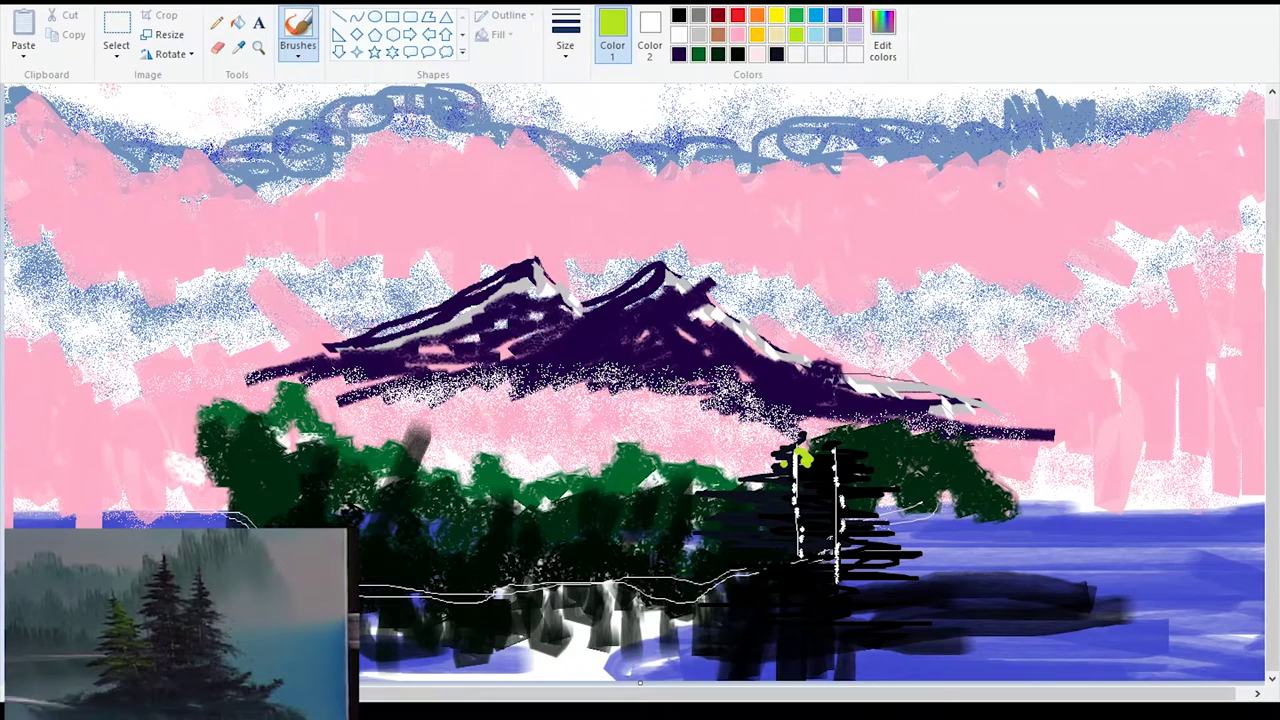
mouse_move(783, 464)
mouse_down()
mouse_move(763, 499)
mouse_move(813, 491)
mouse_move(740, 512)
mouse_move(755, 548)
mouse_up()
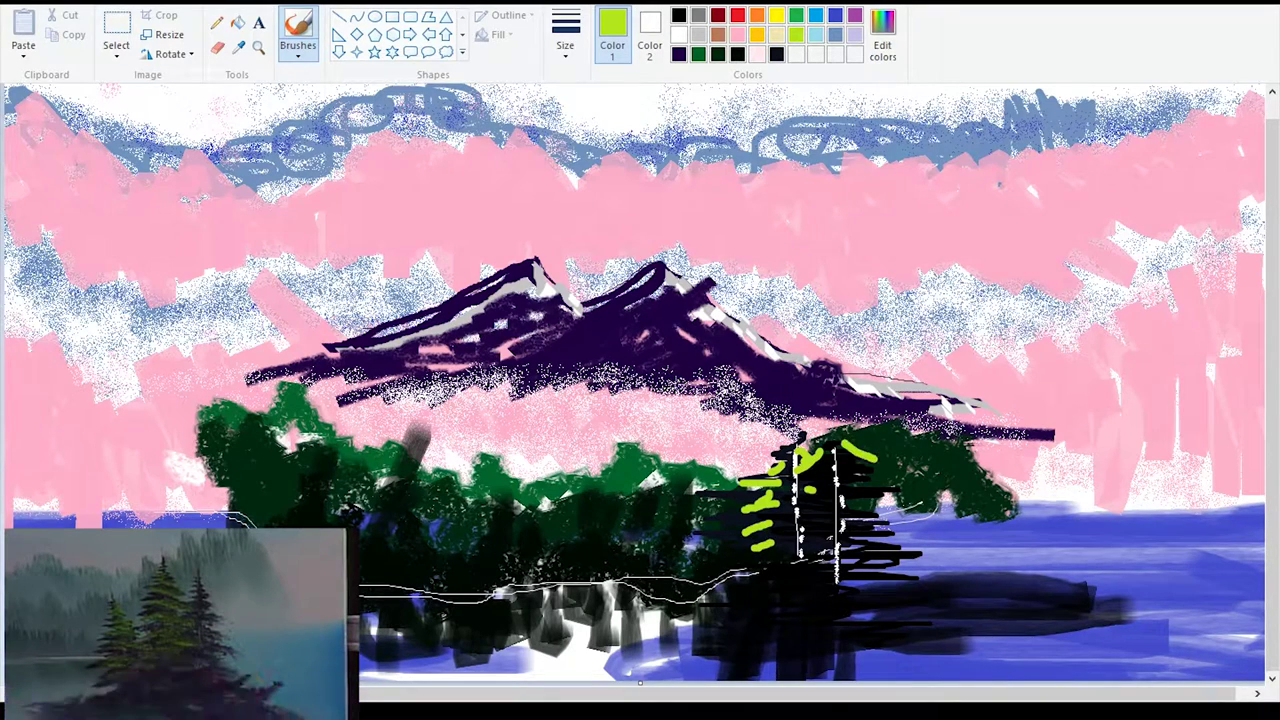
mouse_move(852, 493)
mouse_down()
mouse_move(888, 507)
mouse_move(892, 537)
mouse_move(928, 570)
mouse_up()
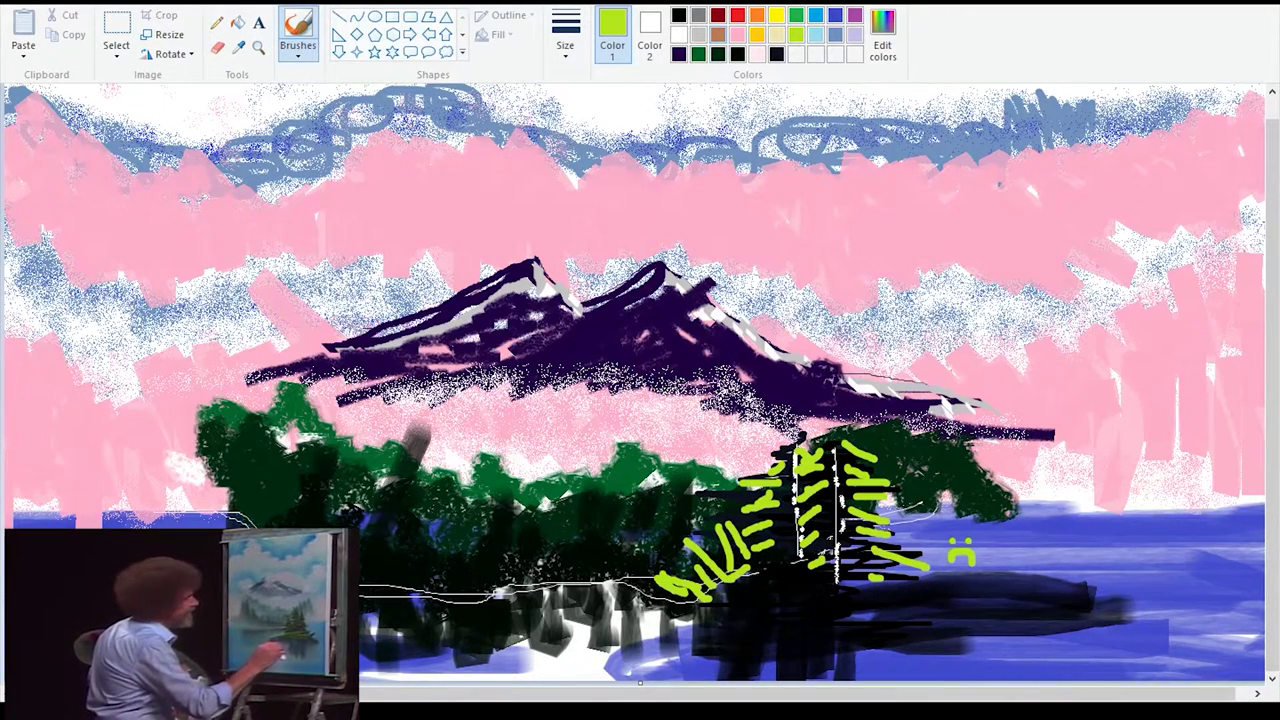
Paint a brown and green bank under the evergreens with the thickest brush size and outline its lower edge in white
click(565, 35)
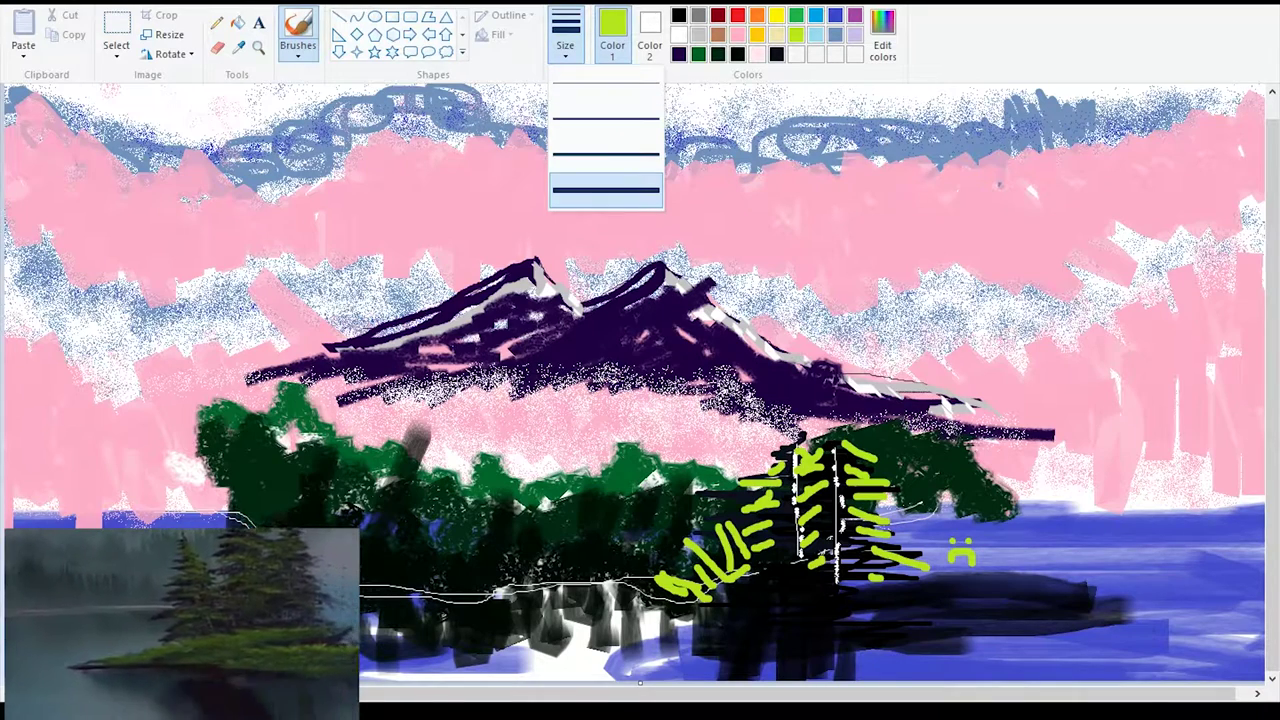
click(606, 190)
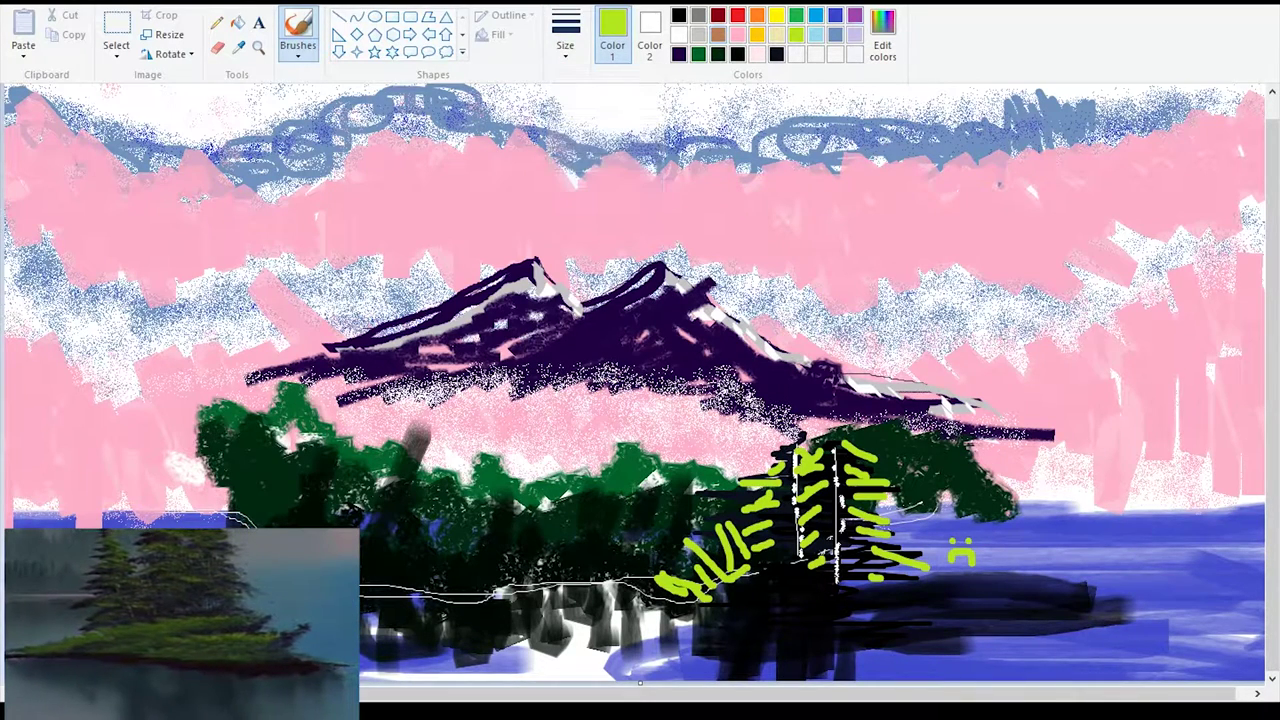
click(717, 34)
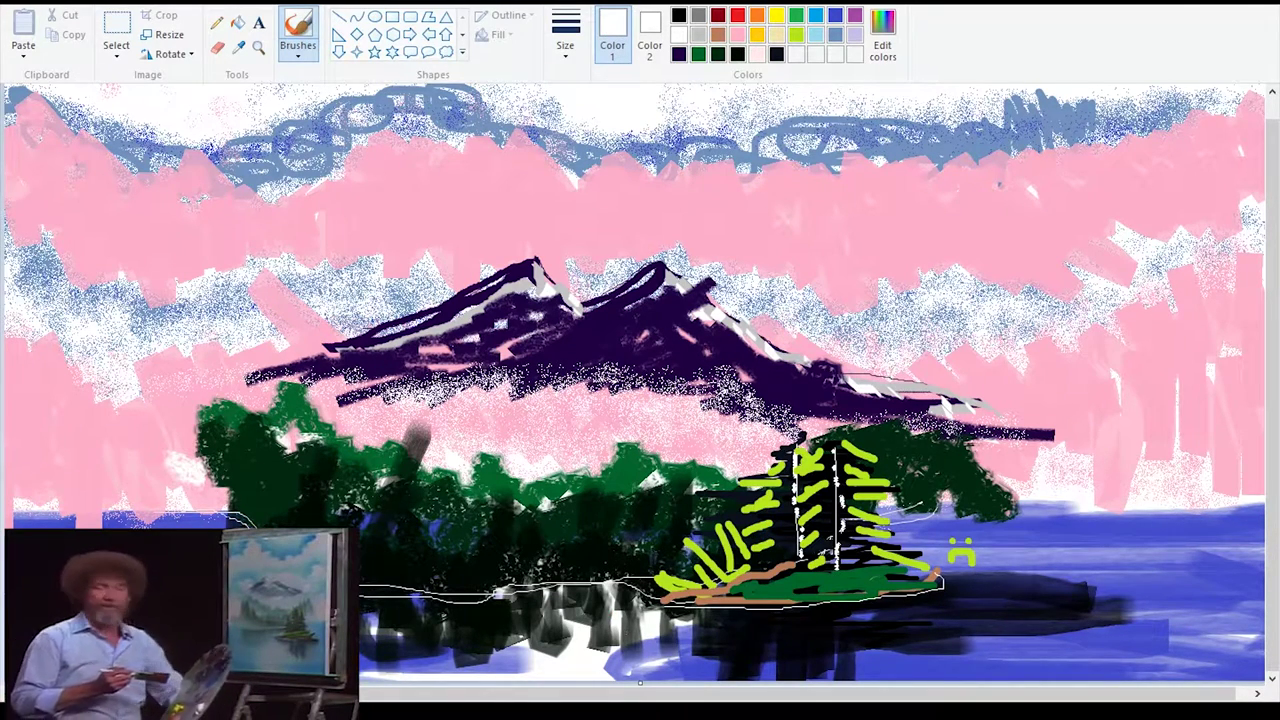
Paint a large black evergreen along the canvas's left edge, with a tall trunk and broad horizontal branches down to the water
click(678, 15)
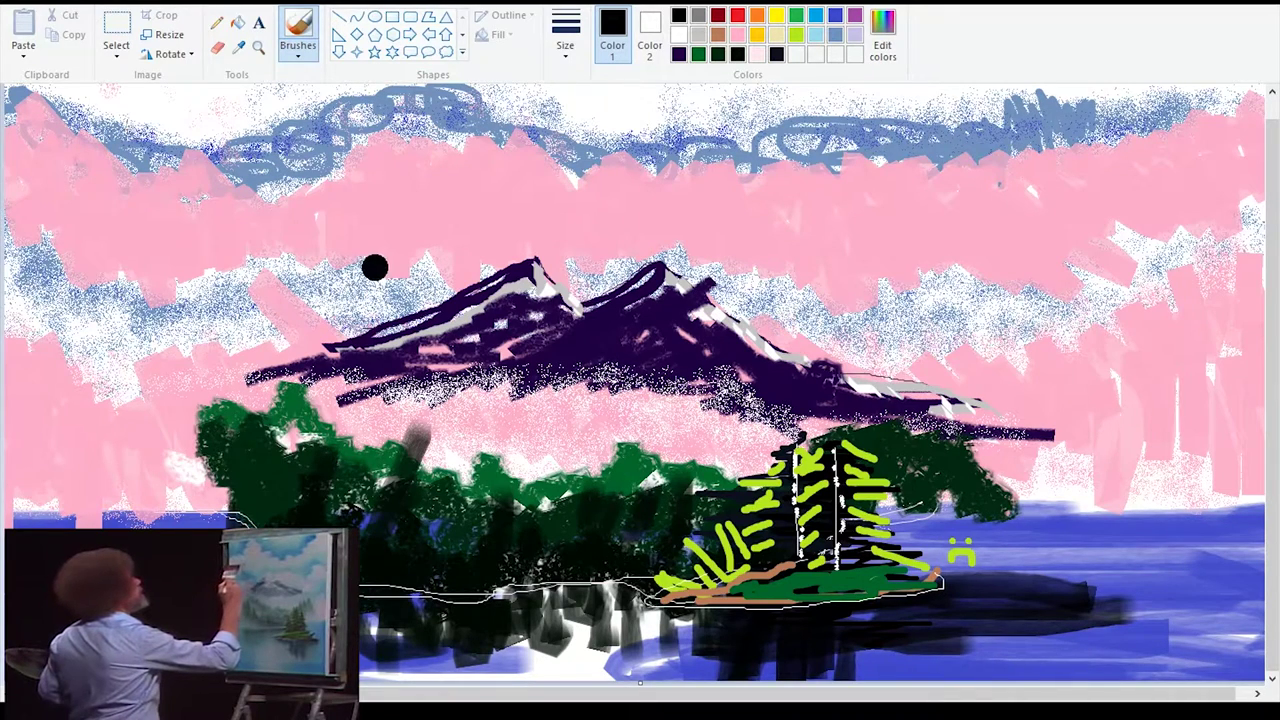
drag(134, 117, 104, 515)
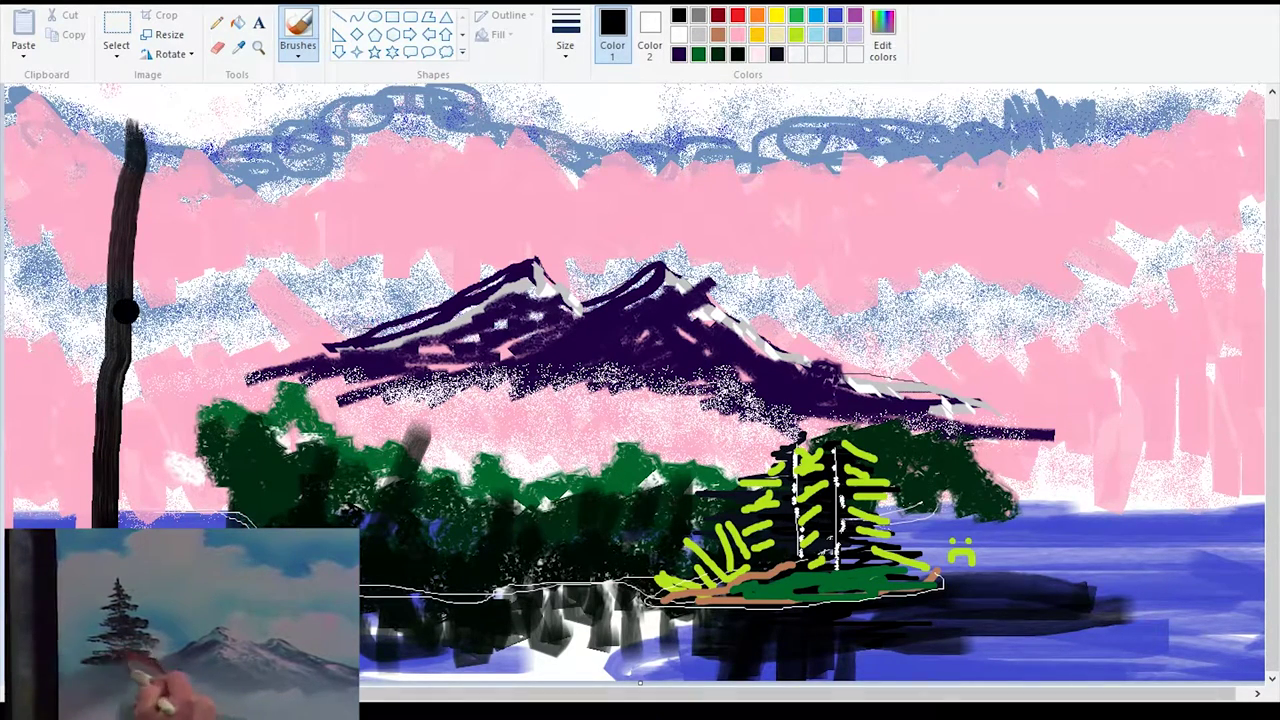
mouse_move(100, 136)
mouse_down()
mouse_move(152, 130)
mouse_move(175, 160)
mouse_move(75, 165)
mouse_move(175, 180)
mouse_move(35, 185)
mouse_move(215, 200)
mouse_move(20, 225)
mouse_move(215, 240)
mouse_move(68, 234)
mouse_move(206, 278)
mouse_move(16, 300)
mouse_move(272, 318)
mouse_move(83, 327)
mouse_move(199, 339)
mouse_move(15, 360)
mouse_move(285, 450)
mouse_move(8, 458)
mouse_move(177, 486)
mouse_move(8, 490)
mouse_move(150, 414)
mouse_move(8, 420)
mouse_up()
drag(12, 504, 255, 500)
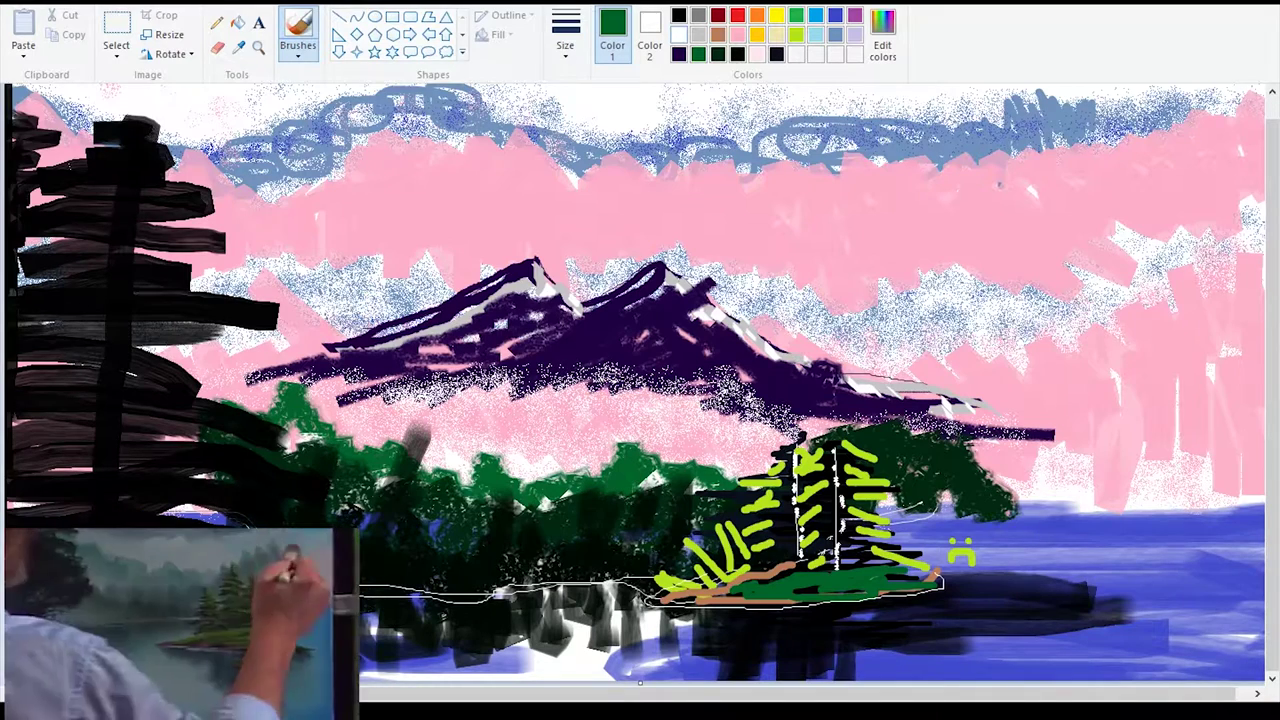
Using the Airbrush in black at the thickest size, spray a large tree along the canvas's right edge with foliage spreading toward the mountains
click(679, 15)
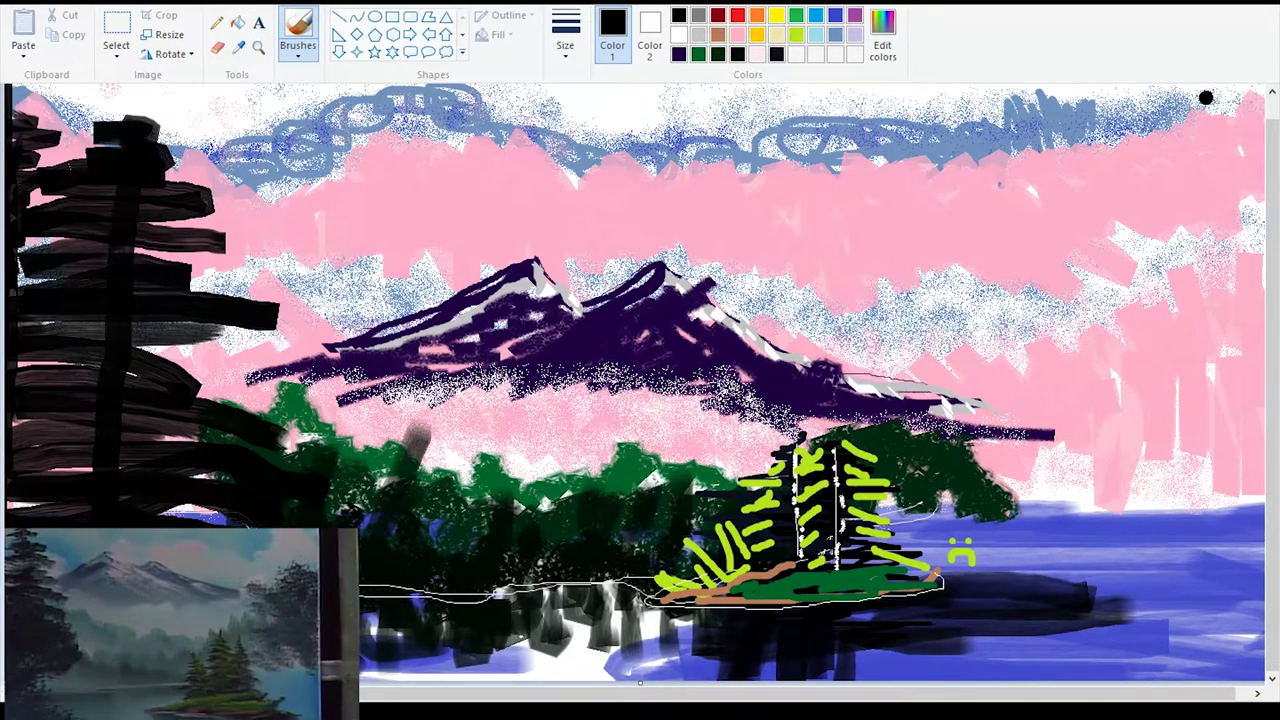
click(297, 48)
click(297, 118)
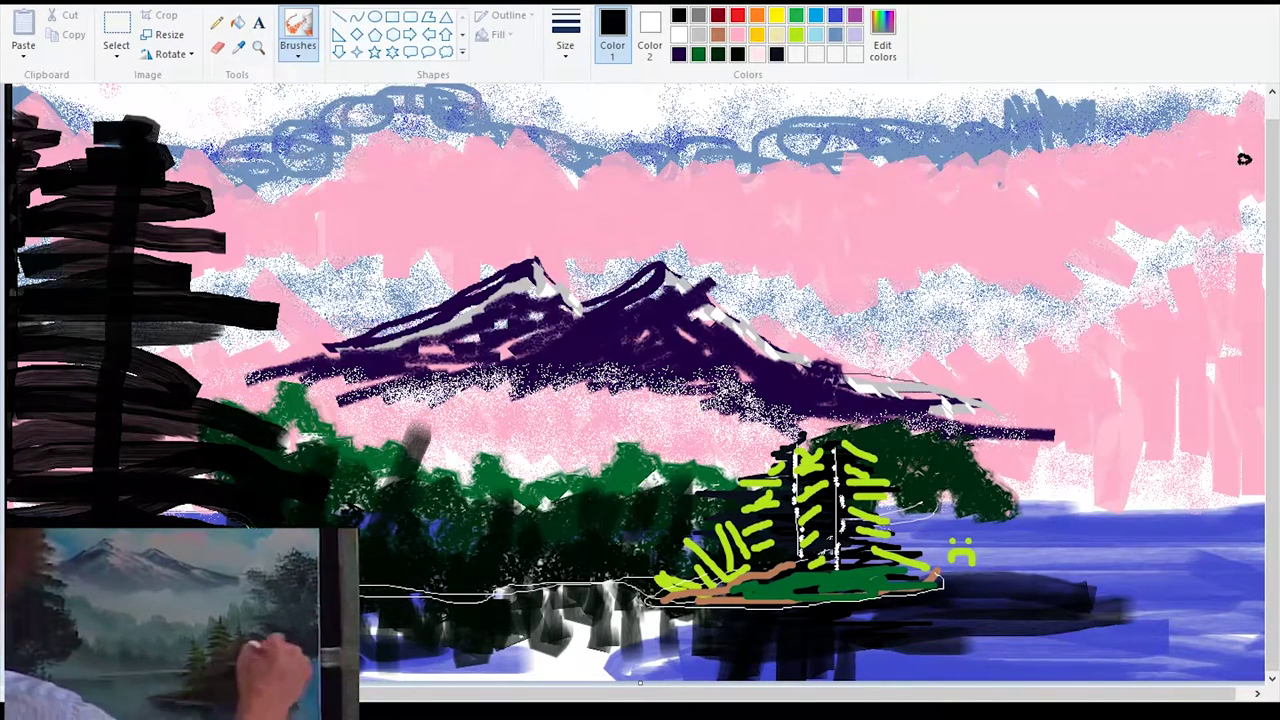
click(565, 35)
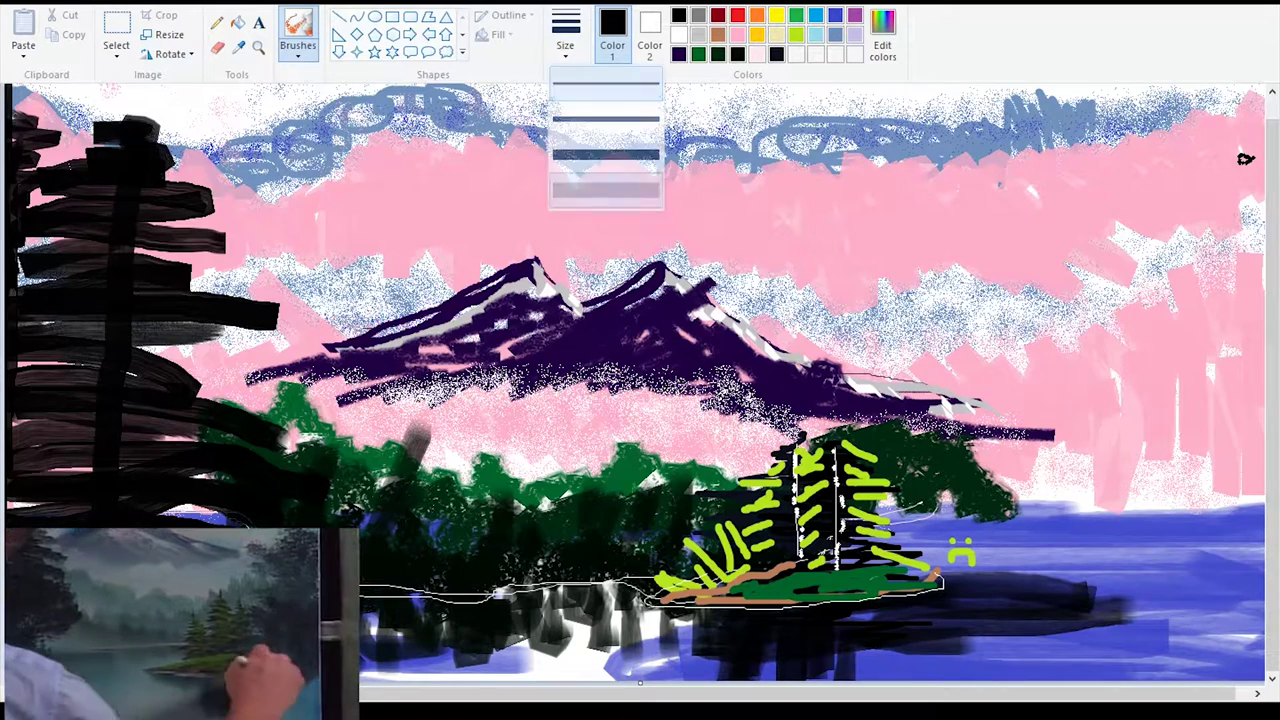
click(605, 190)
drag(1248, 140, 1208, 230)
click(1245, 204)
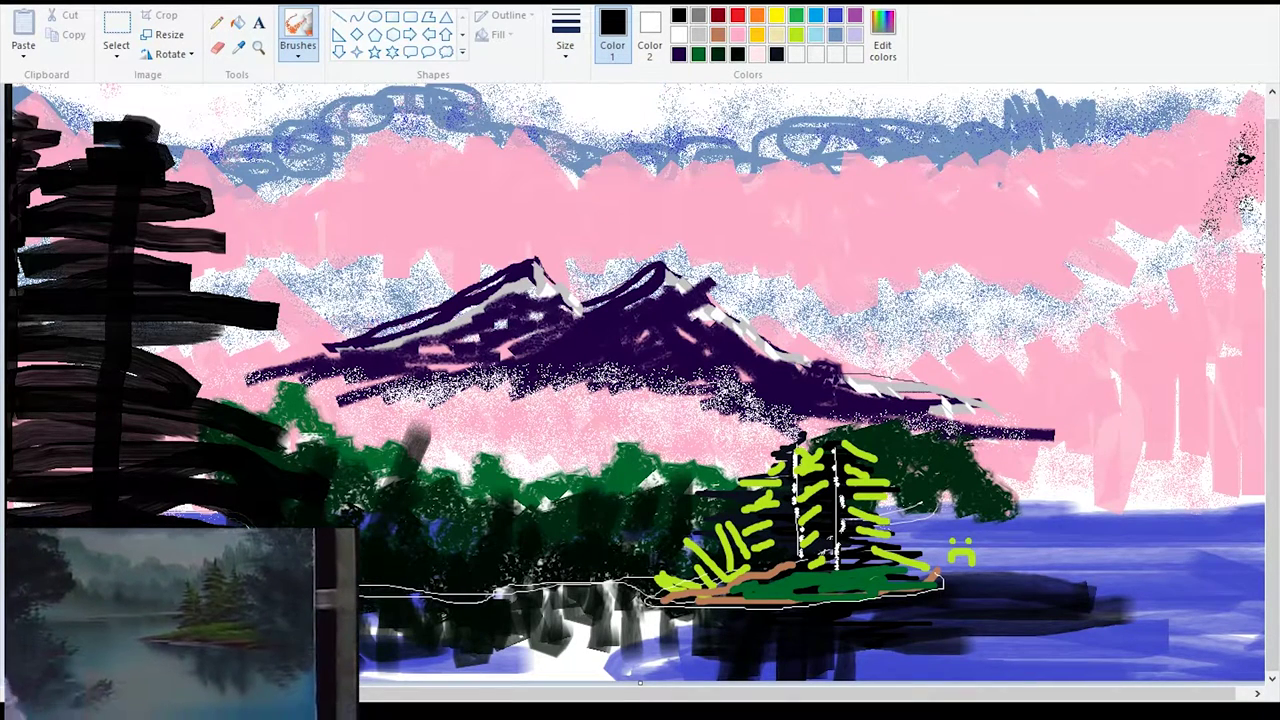
mouse_move(1245, 158)
mouse_down()
mouse_move(1236, 270)
mouse_move(1230, 232)
mouse_move(1187, 345)
mouse_move(1243, 158)
mouse_move(1236, 290)
mouse_move(1225, 280)
mouse_move(1180, 300)
mouse_move(1245, 205)
mouse_move(1140, 335)
mouse_move(1210, 310)
mouse_move(1245, 158)
mouse_up()
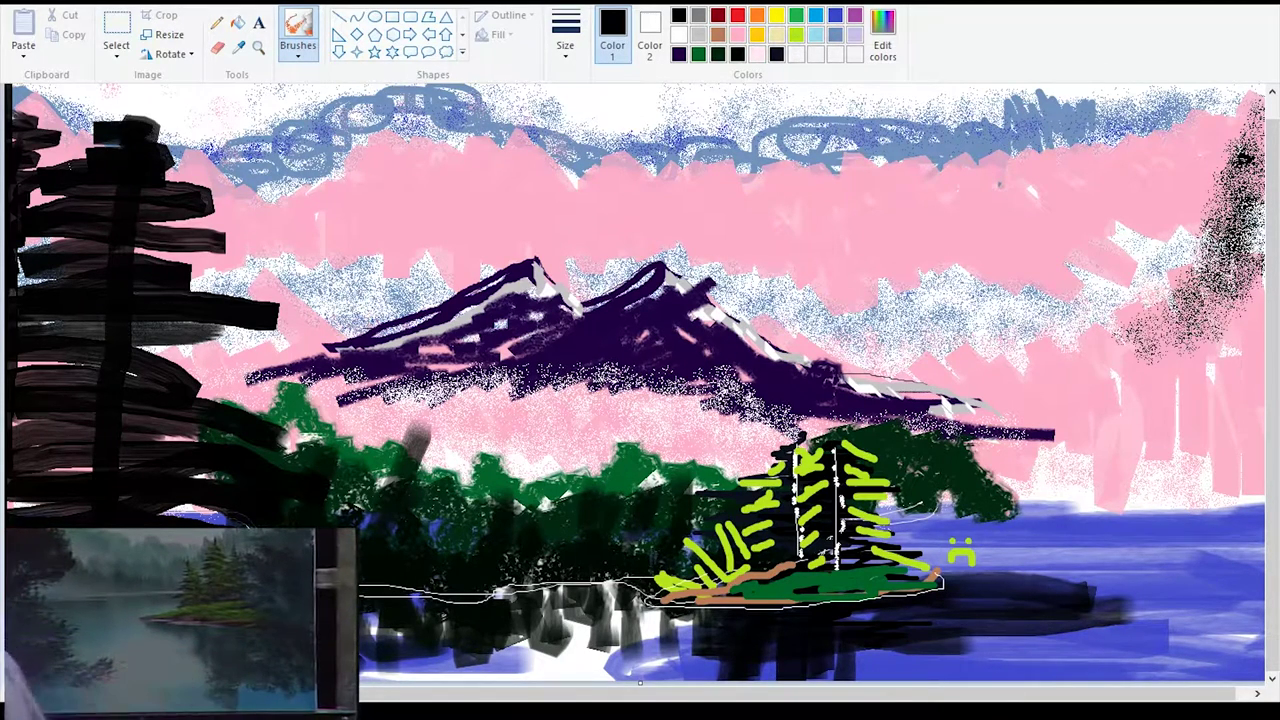
mouse_move(1225, 295)
mouse_down()
mouse_move(1190, 336)
mouse_move(1165, 322)
mouse_move(1150, 348)
mouse_move(1163, 277)
mouse_move(1237, 229)
mouse_move(1104, 347)
mouse_up()
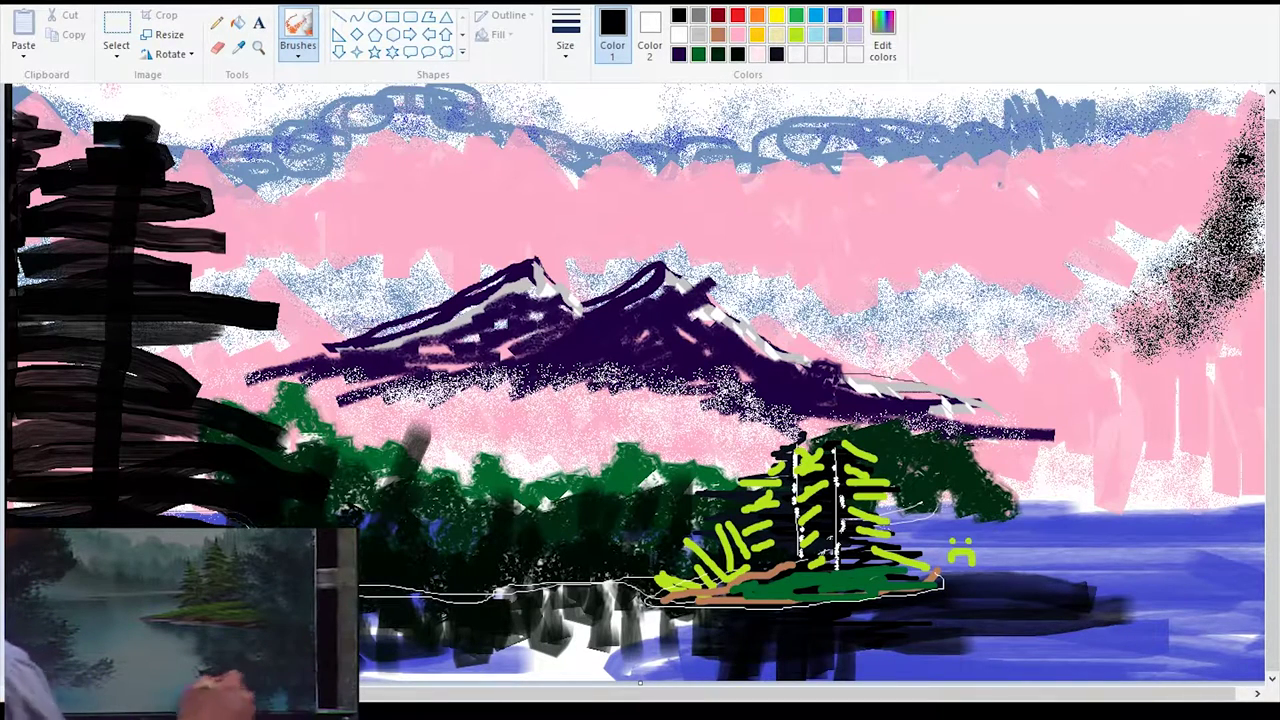
mouse_move(1163, 312)
mouse_down()
mouse_move(1257, 217)
mouse_move(1253, 148)
mouse_up()
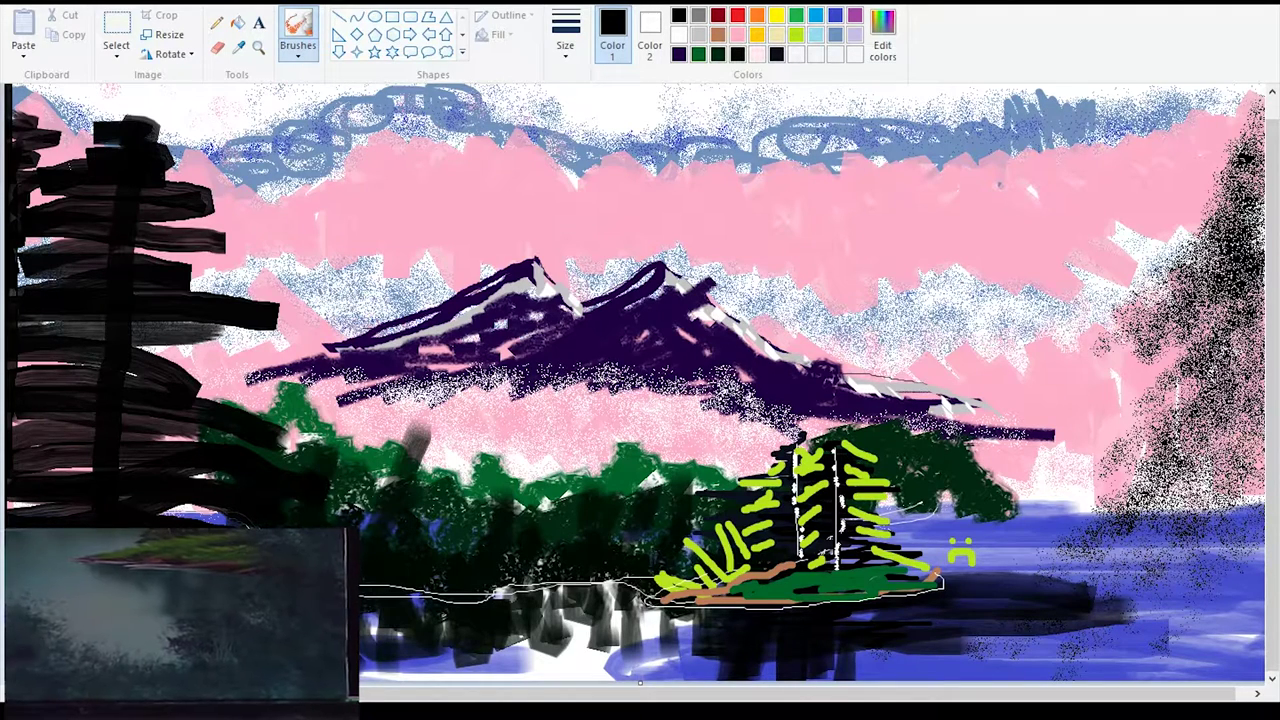
Spray the black tree's reflection onto the water below it, and scratch thin white pencil lines over the trees
drag(1146, 550, 1193, 494)
drag(1175, 607, 1255, 547)
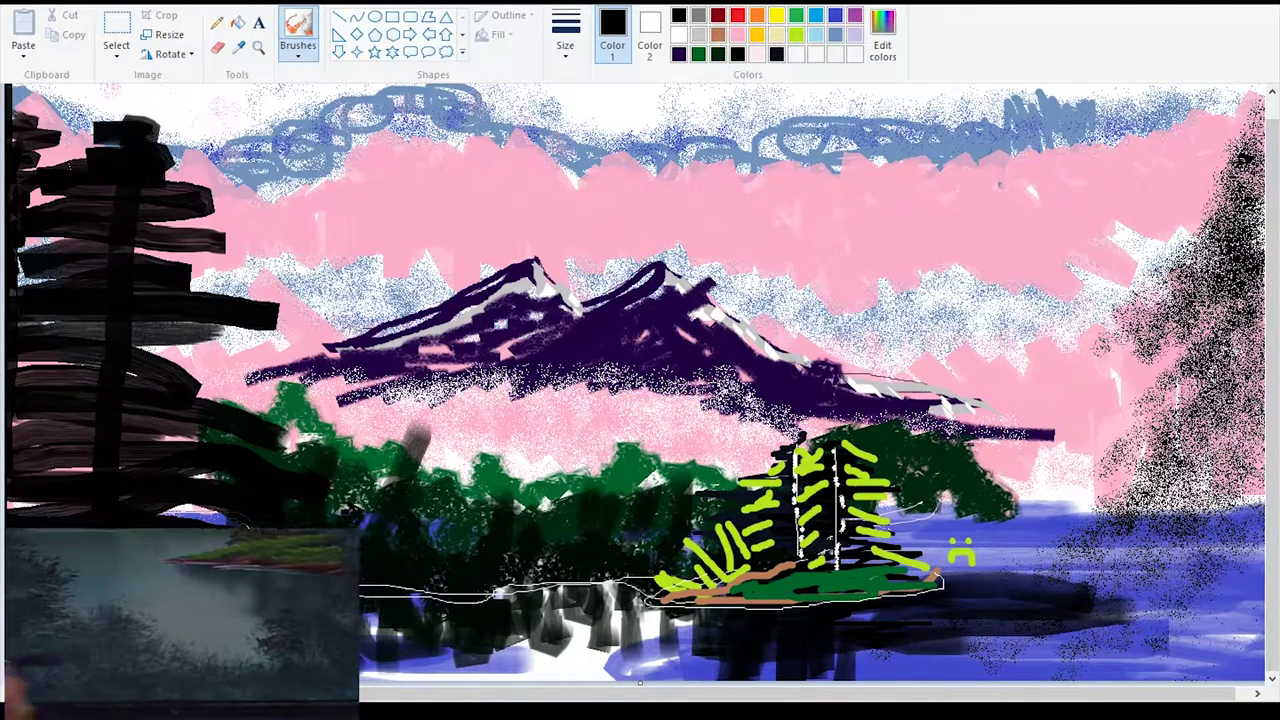
drag(1148, 652, 1128, 671)
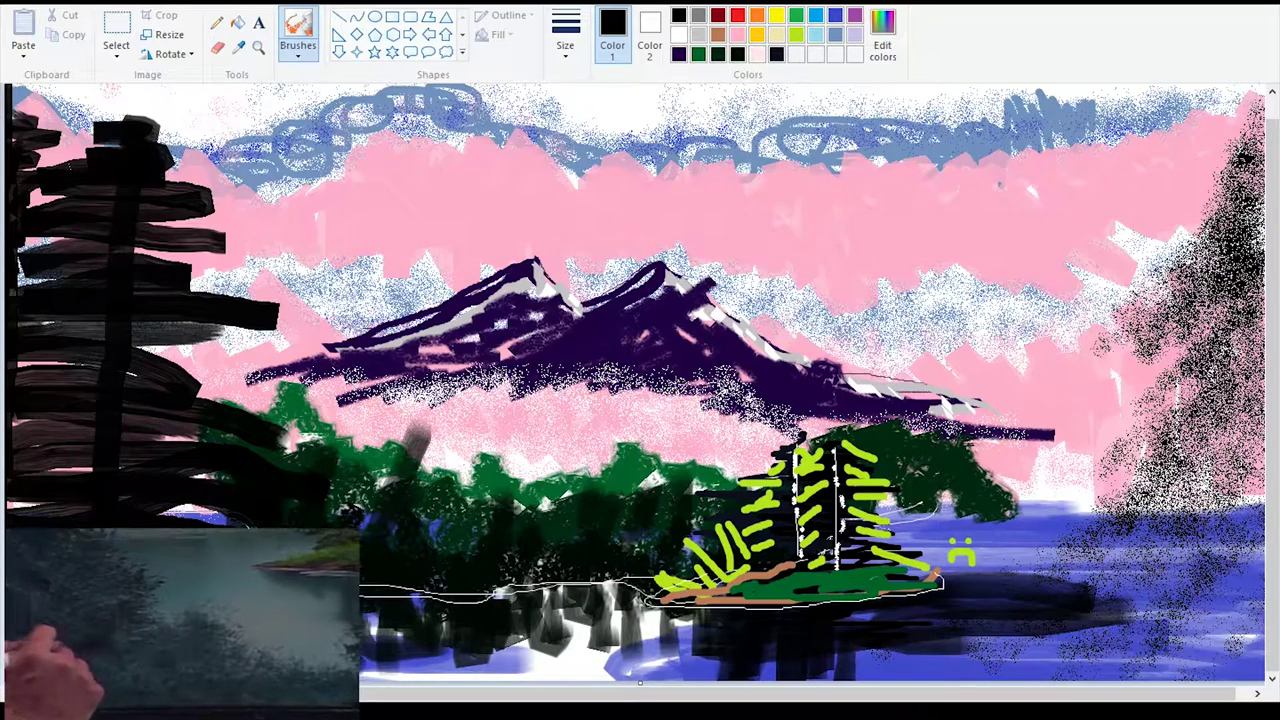
click(216, 22)
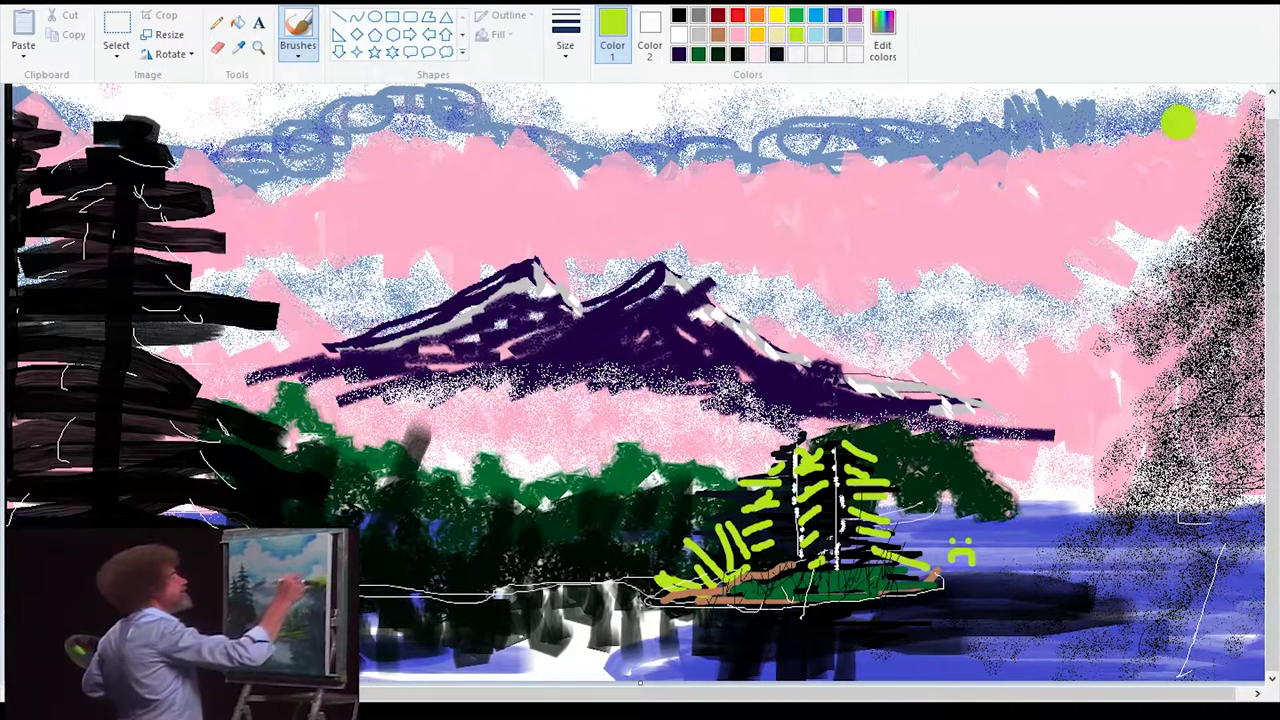
Set a thinner brush size and paint curved lime branch strokes down the sprayed black tree at the canvas's right edge
click(297, 45)
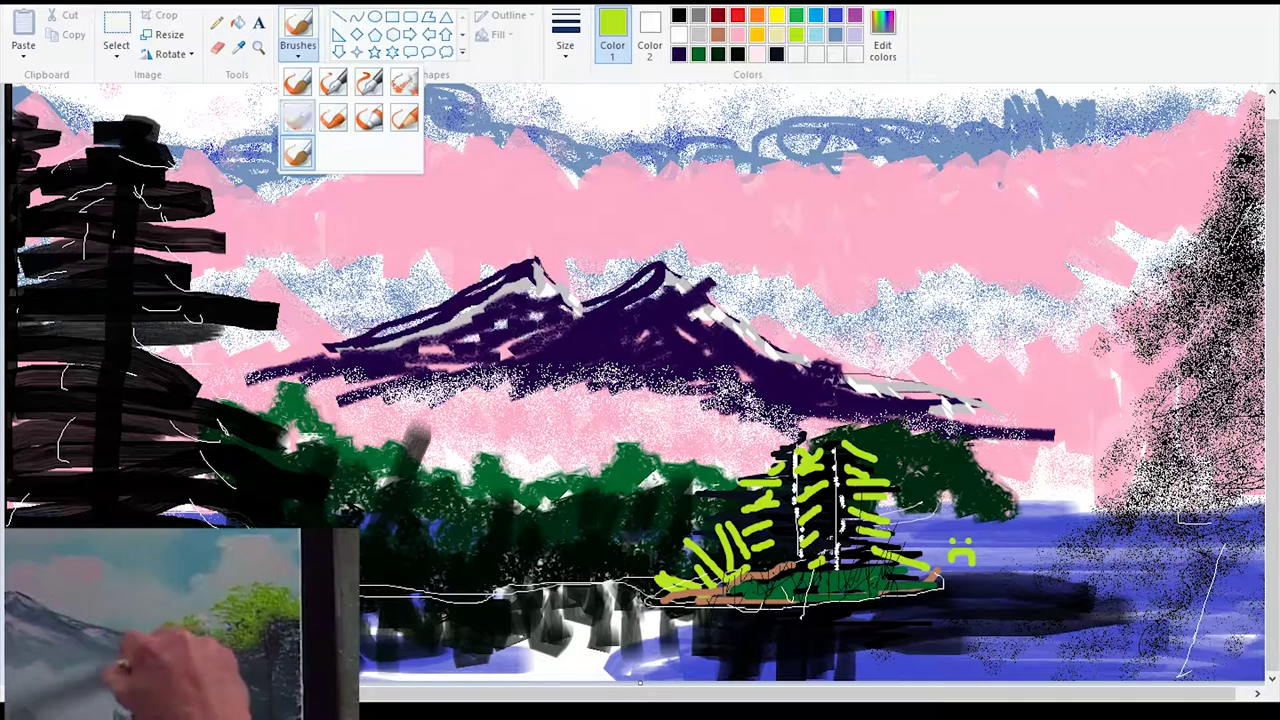
click(300, 100)
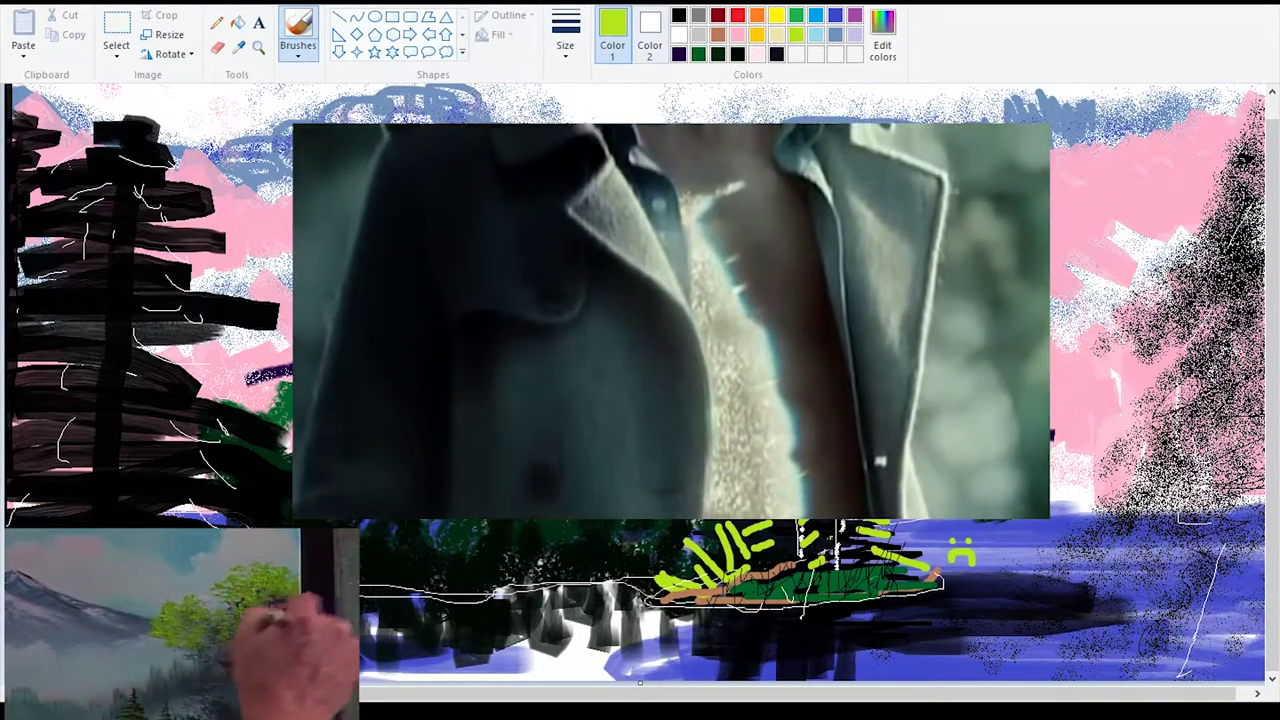
click(565, 45)
click(606, 117)
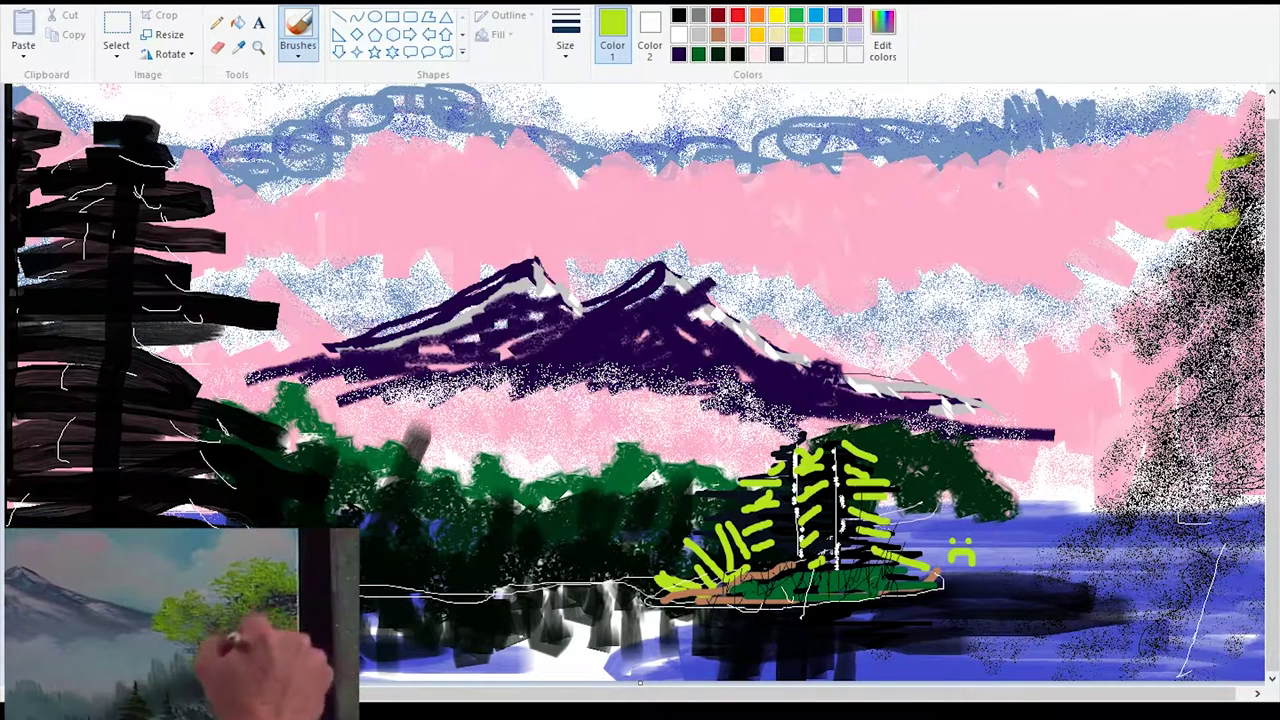
mouse_move(1230, 204)
mouse_down()
mouse_move(1160, 240)
mouse_move(1150, 280)
mouse_move(1130, 290)
mouse_move(1190, 297)
mouse_move(1160, 310)
mouse_move(1125, 275)
mouse_move(1140, 303)
mouse_up()
mouse_move(1243, 140)
mouse_down()
mouse_move(1250, 258)
mouse_move(1222, 294)
mouse_move(1230, 328)
mouse_move(1080, 347)
mouse_up()
drag(1250, 340, 1145, 425)
drag(1256, 398, 1150, 462)
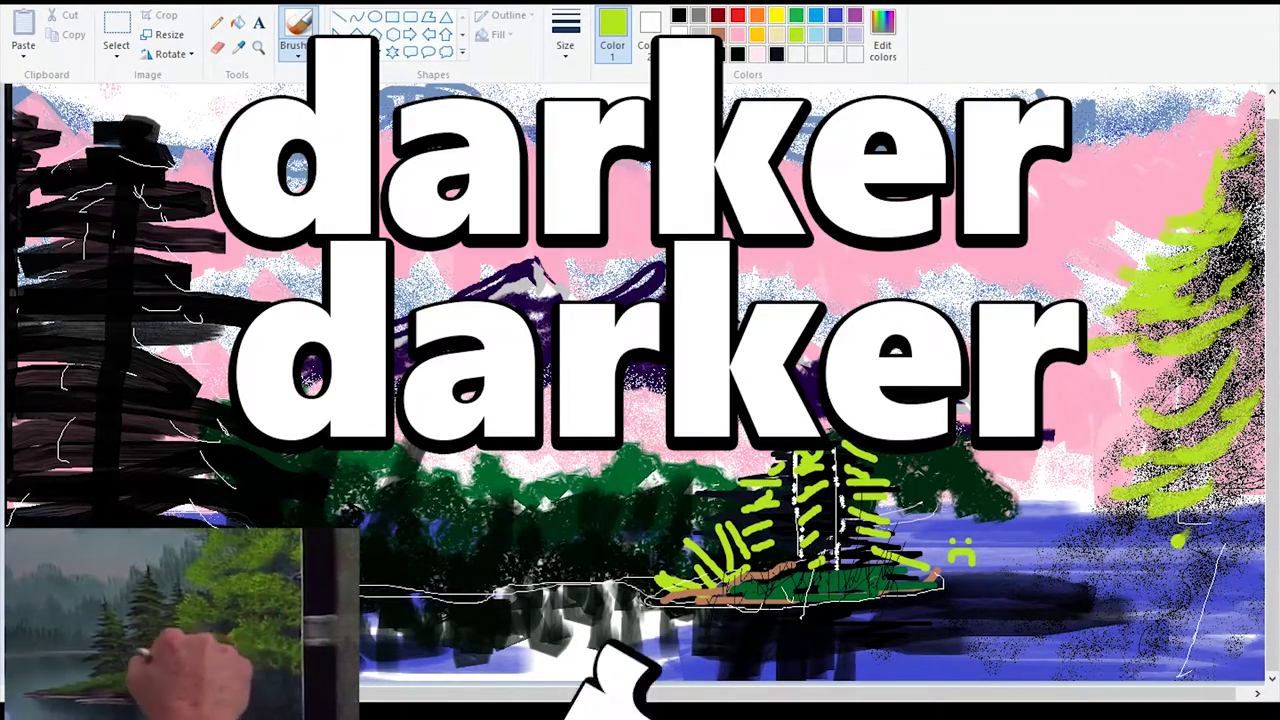
Continue the curved lime strokes down over the right-hand tree's reflection in the water to the canvas's bottom edge
drag(1205, 497, 1052, 542)
mouse_move(1190, 540)
mouse_down()
mouse_move(1055, 577)
mouse_move(1070, 612)
mouse_up()
drag(1164, 615, 1110, 631)
mouse_move(1187, 635)
mouse_down()
mouse_move(1153, 663)
mouse_move(1188, 667)
mouse_up()
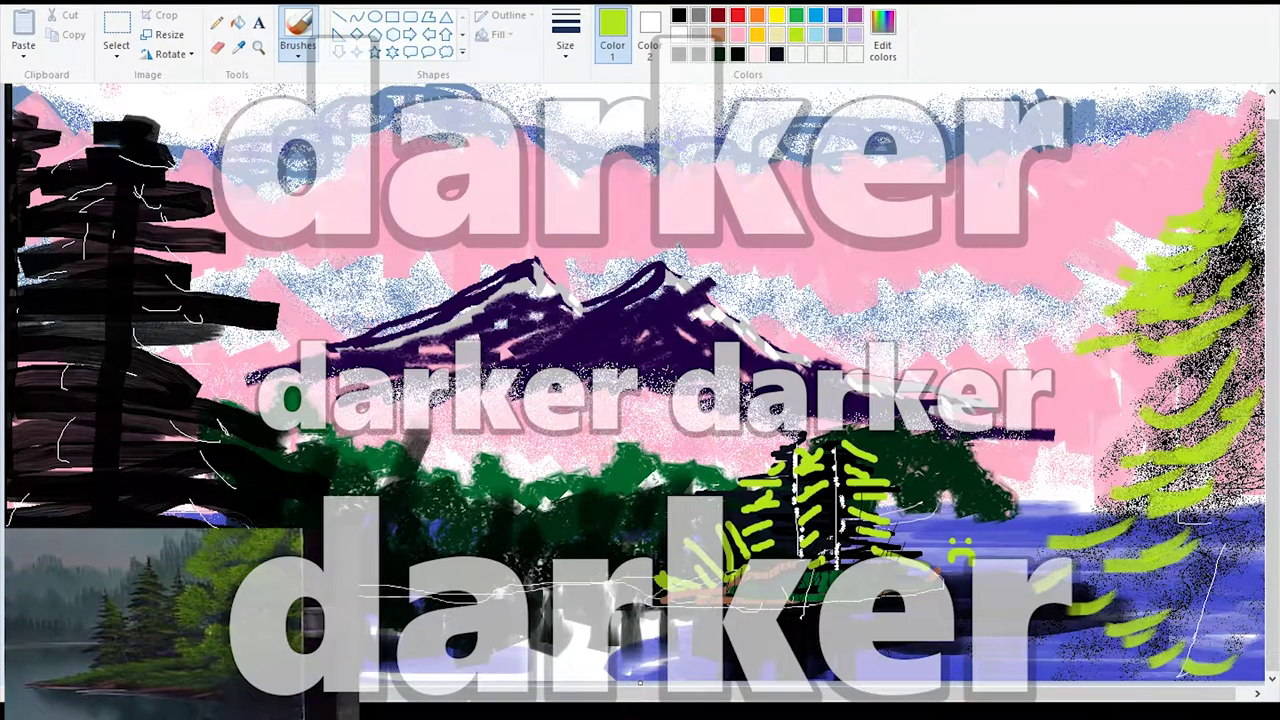
Add dark green strokes among the right-hand tree's lime branches, and paint red and dark green bushes along the near shore
drag(1208, 487, 1160, 506)
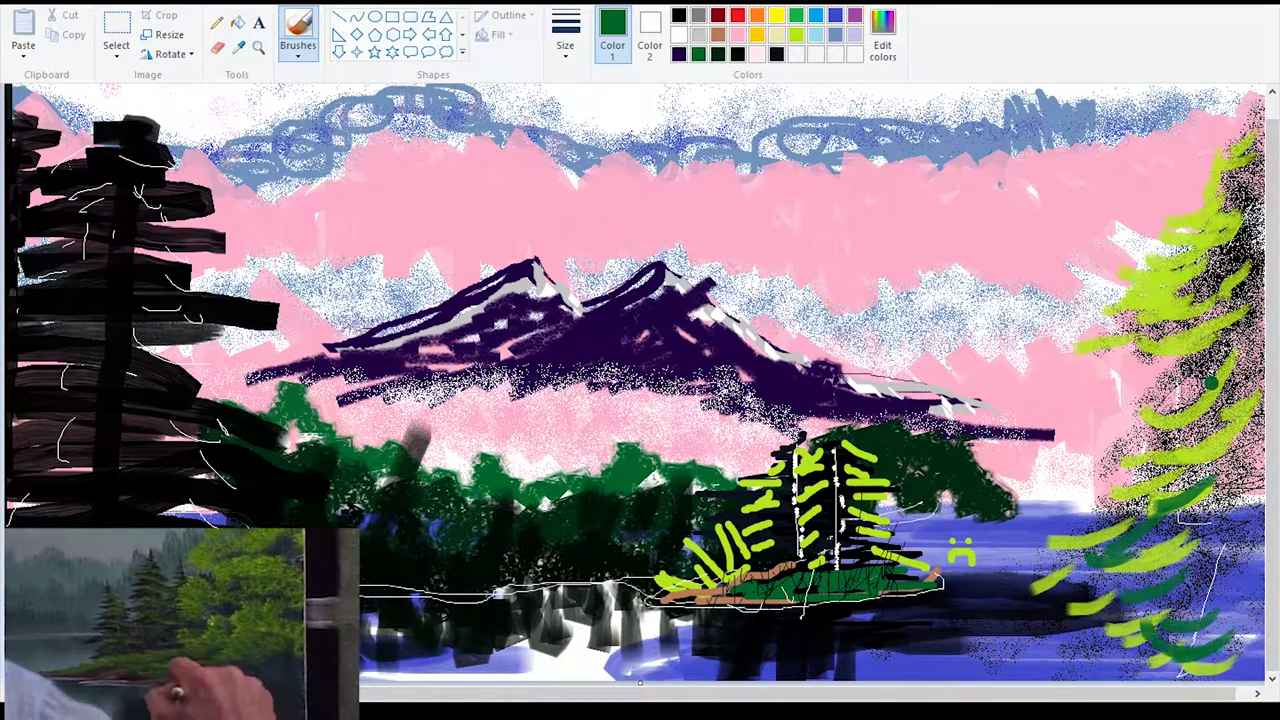
drag(1205, 364, 1164, 382)
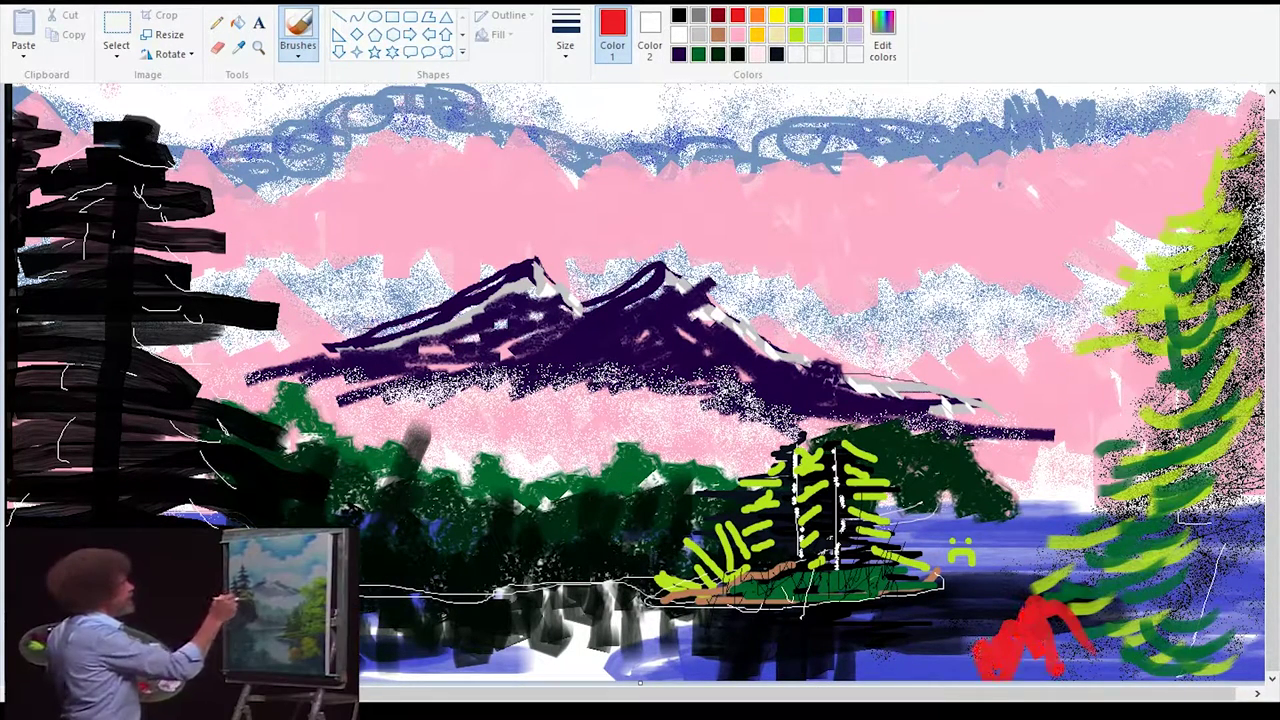
drag(1055, 632, 1122, 660)
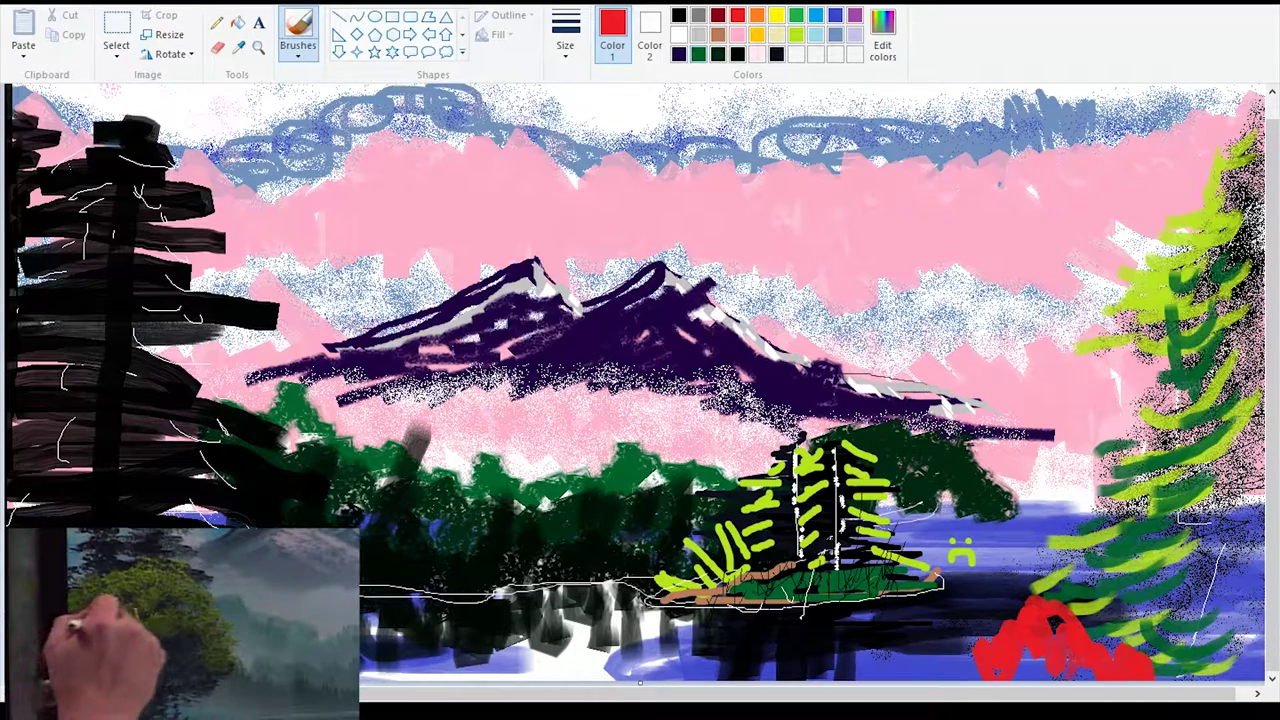
click(698, 54)
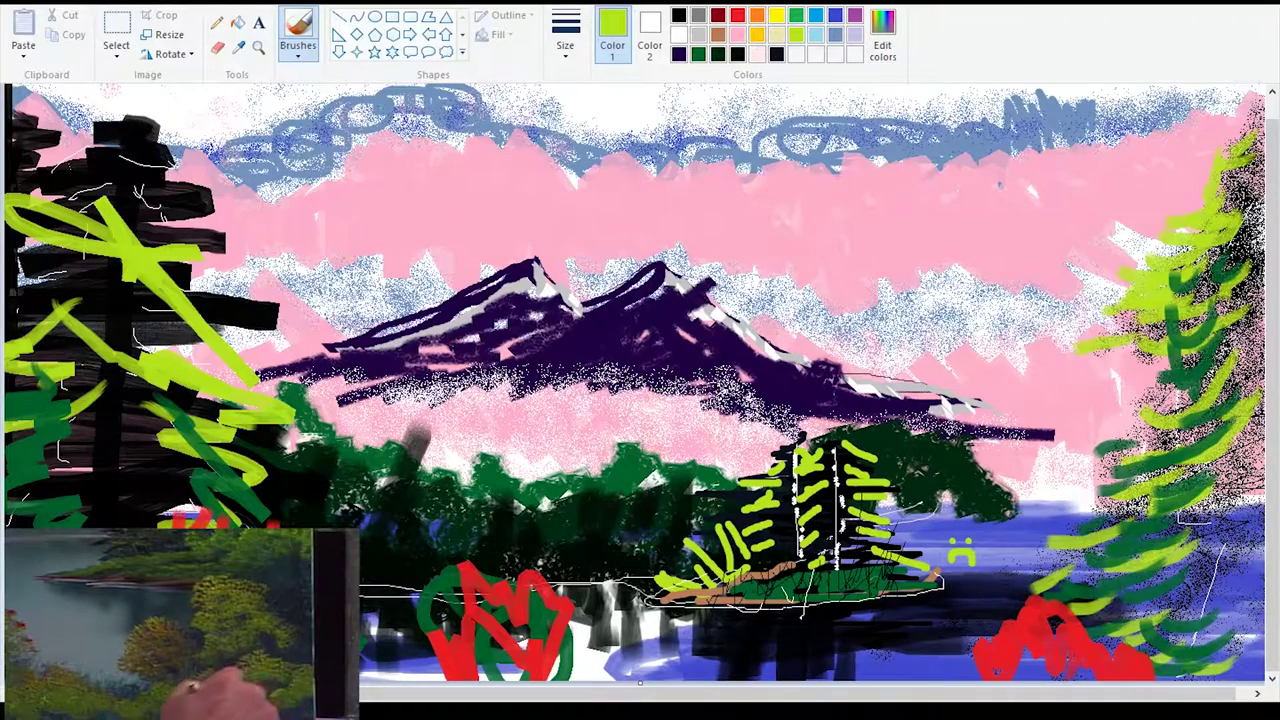
Paint short lime grass blades over and around the red bush beside the right-hand tree's reflection
mouse_move(1056, 620)
mouse_down()
mouse_move(1086, 600)
mouse_move(1160, 640)
mouse_move(1090, 625)
mouse_move(998, 648)
mouse_move(958, 621)
mouse_up()
drag(998, 640, 986, 622)
drag(1042, 590, 1034, 555)
drag(1072, 648, 1131, 600)
drag(1155, 658, 1183, 618)
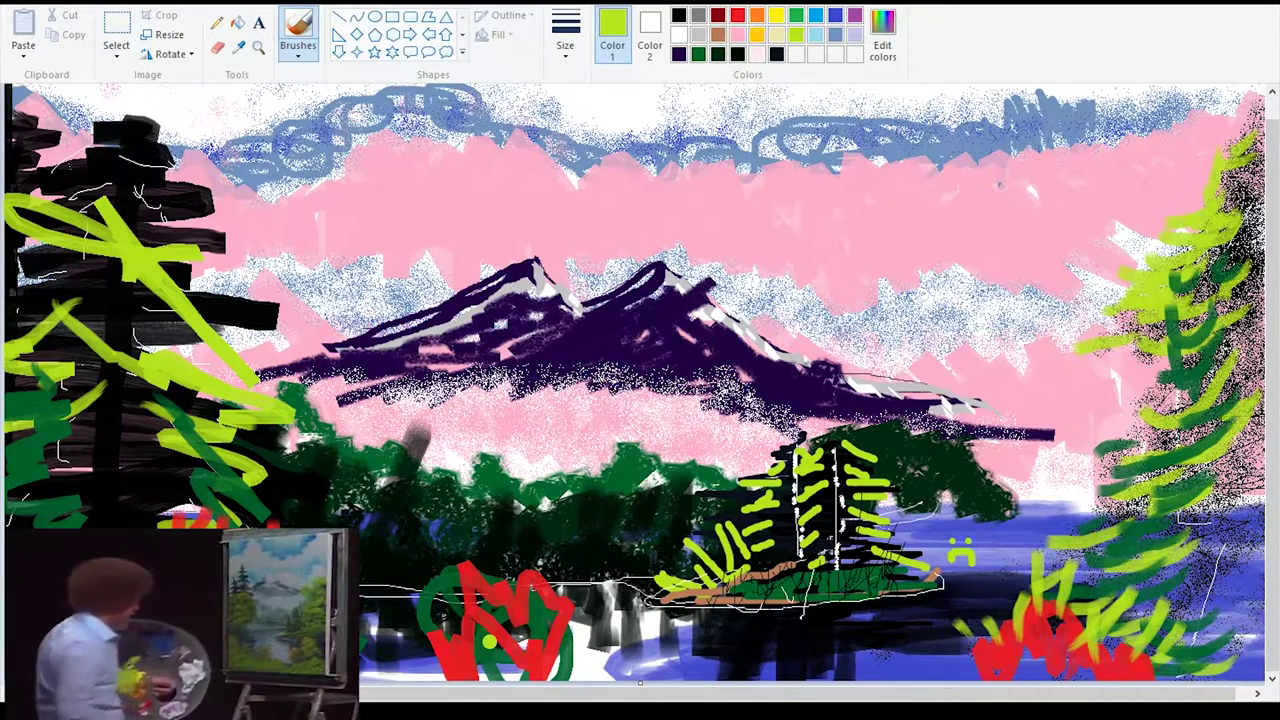
Paint long lime grass blades fanning out from the red and dark green bush on the near shore
drag(490, 642, 540, 540)
drag(555, 612, 580, 536)
drag(465, 588, 442, 508)
drag(455, 636, 392, 588)
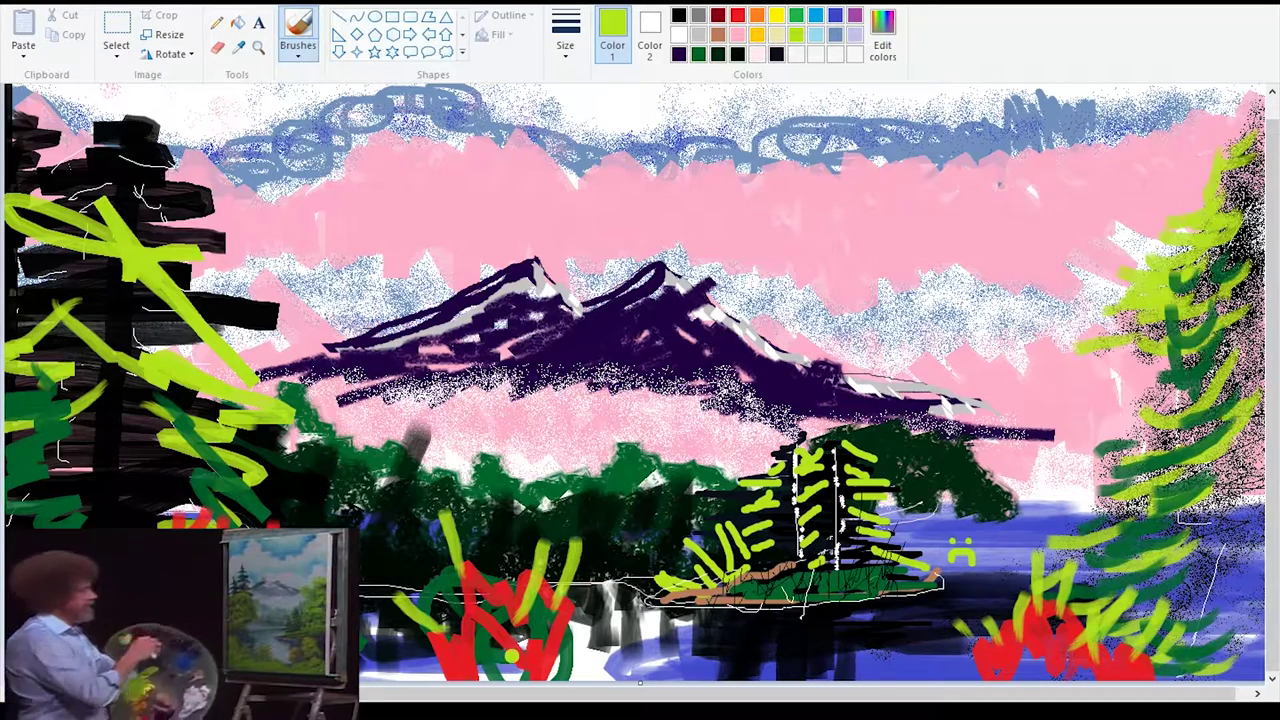
drag(598, 646, 645, 600)
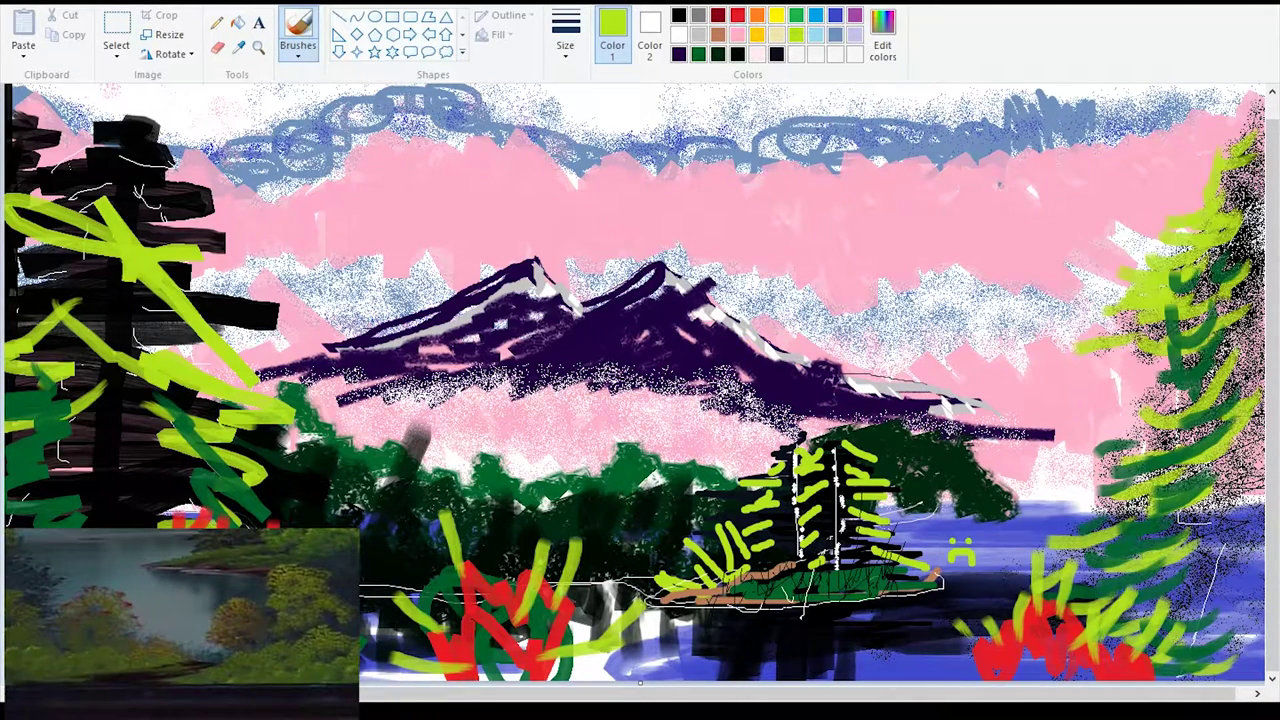
Mix a darker brown with RGB 137, 85, 56 and paint a path from the evergreens' bank down to the canvas's bottom edge
click(882, 35)
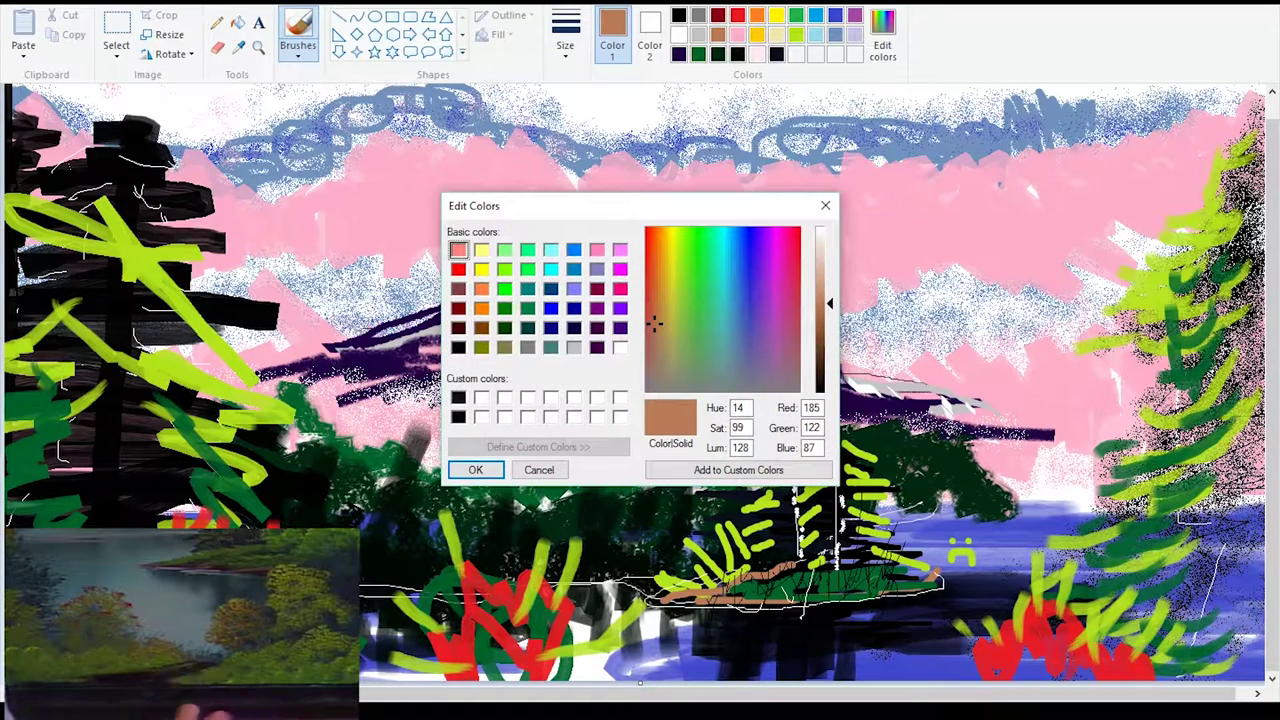
drag(829, 303, 829, 330)
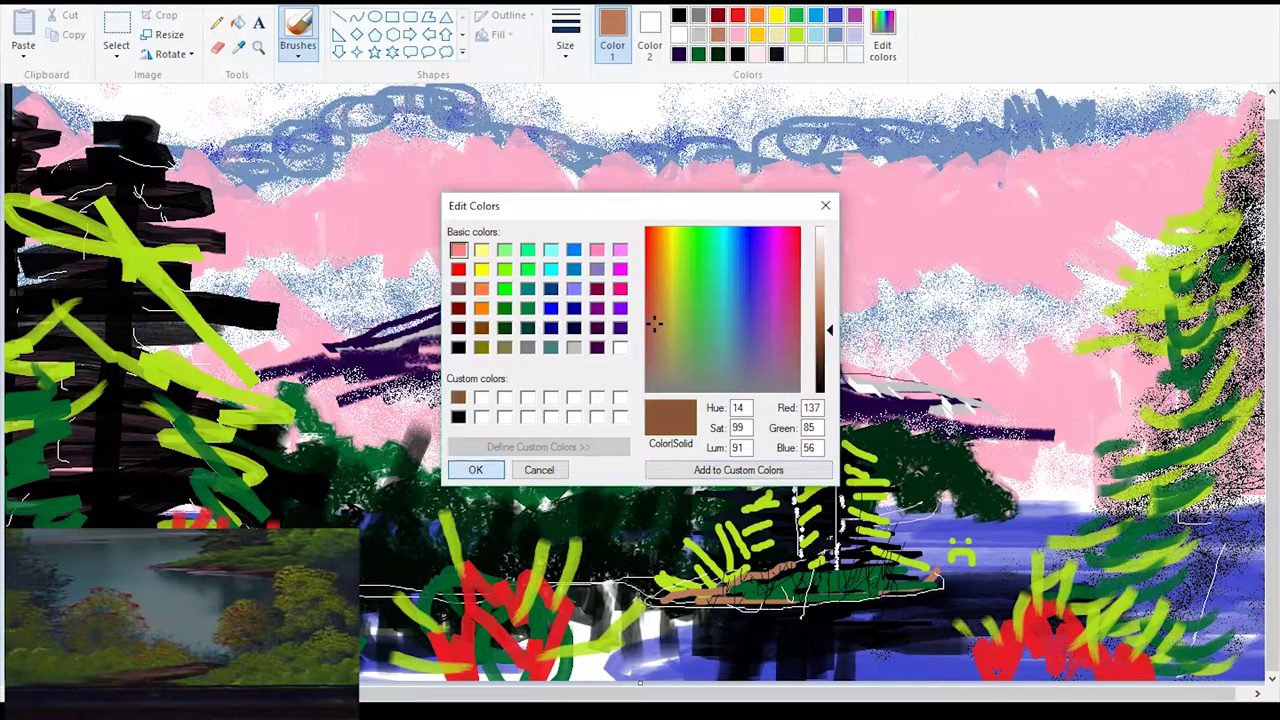
click(476, 470)
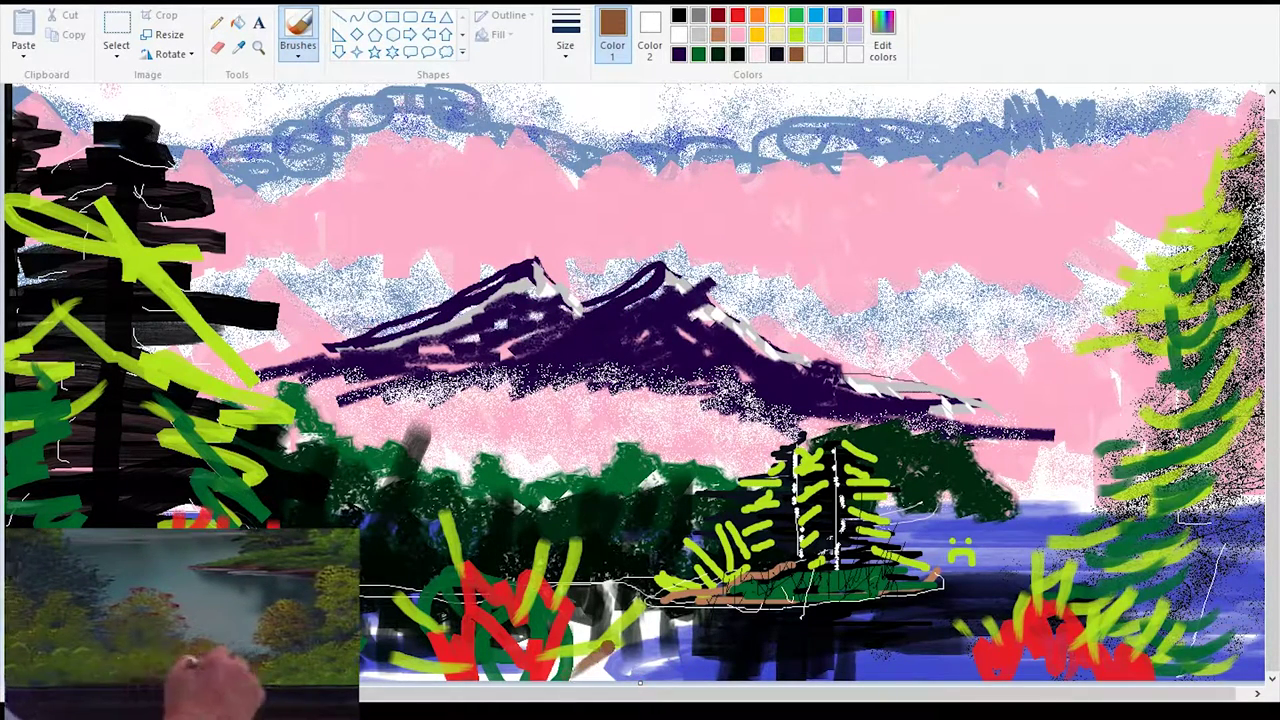
drag(686, 634, 602, 674)
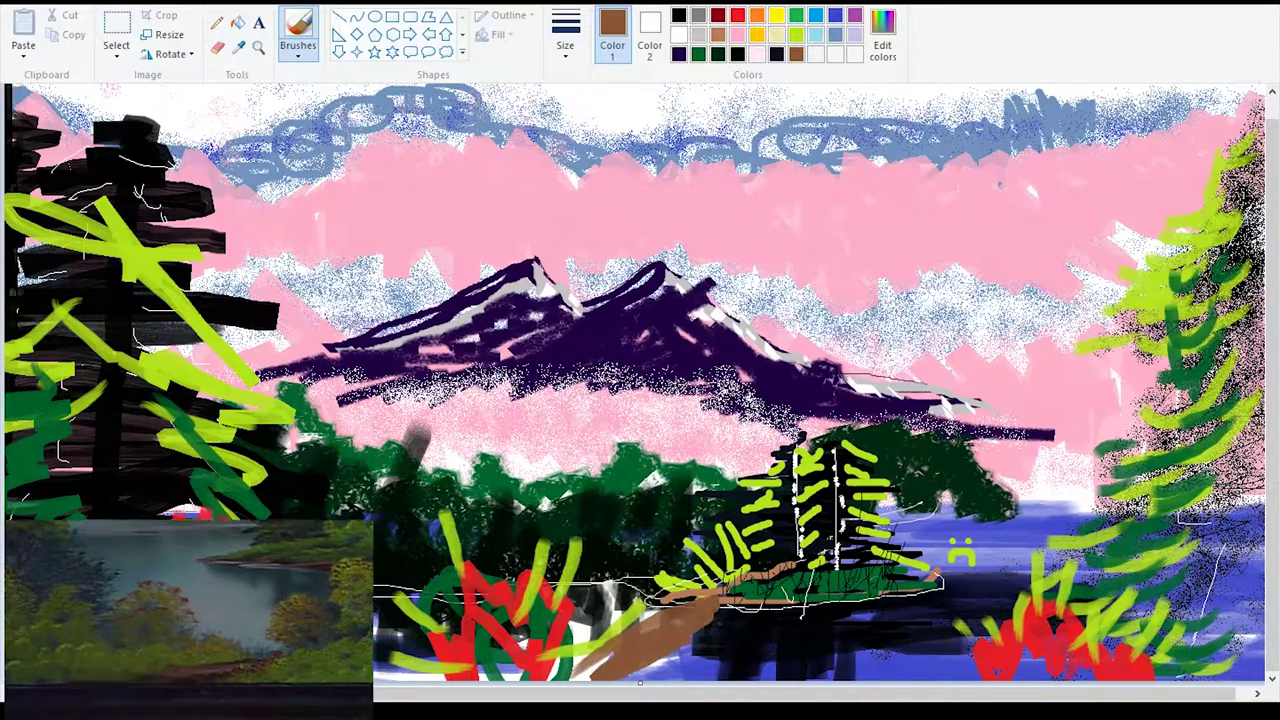